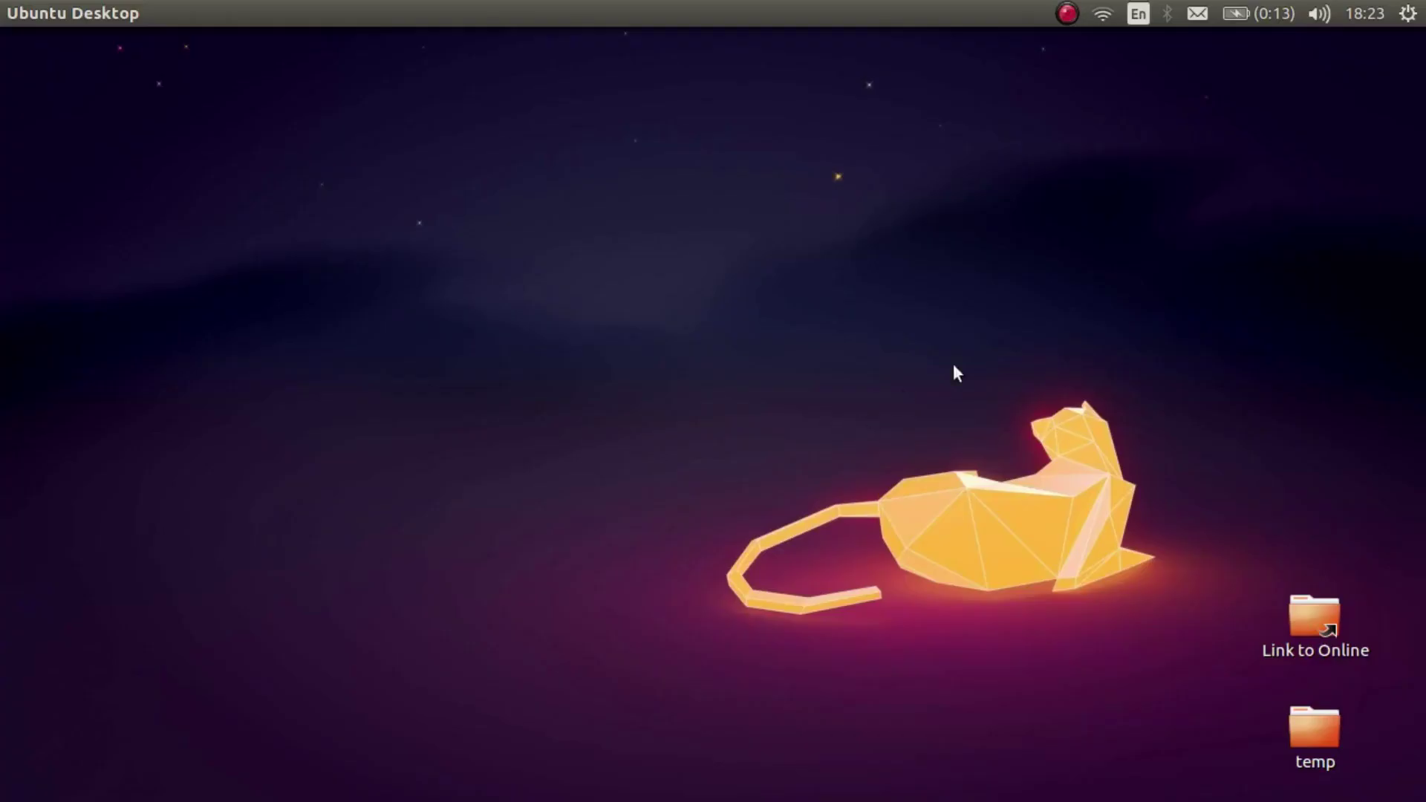
- Open the Wacom Tablet page in Ubuntu System Settings
{"action": "left_click", "coordinate": [1408, 13]}
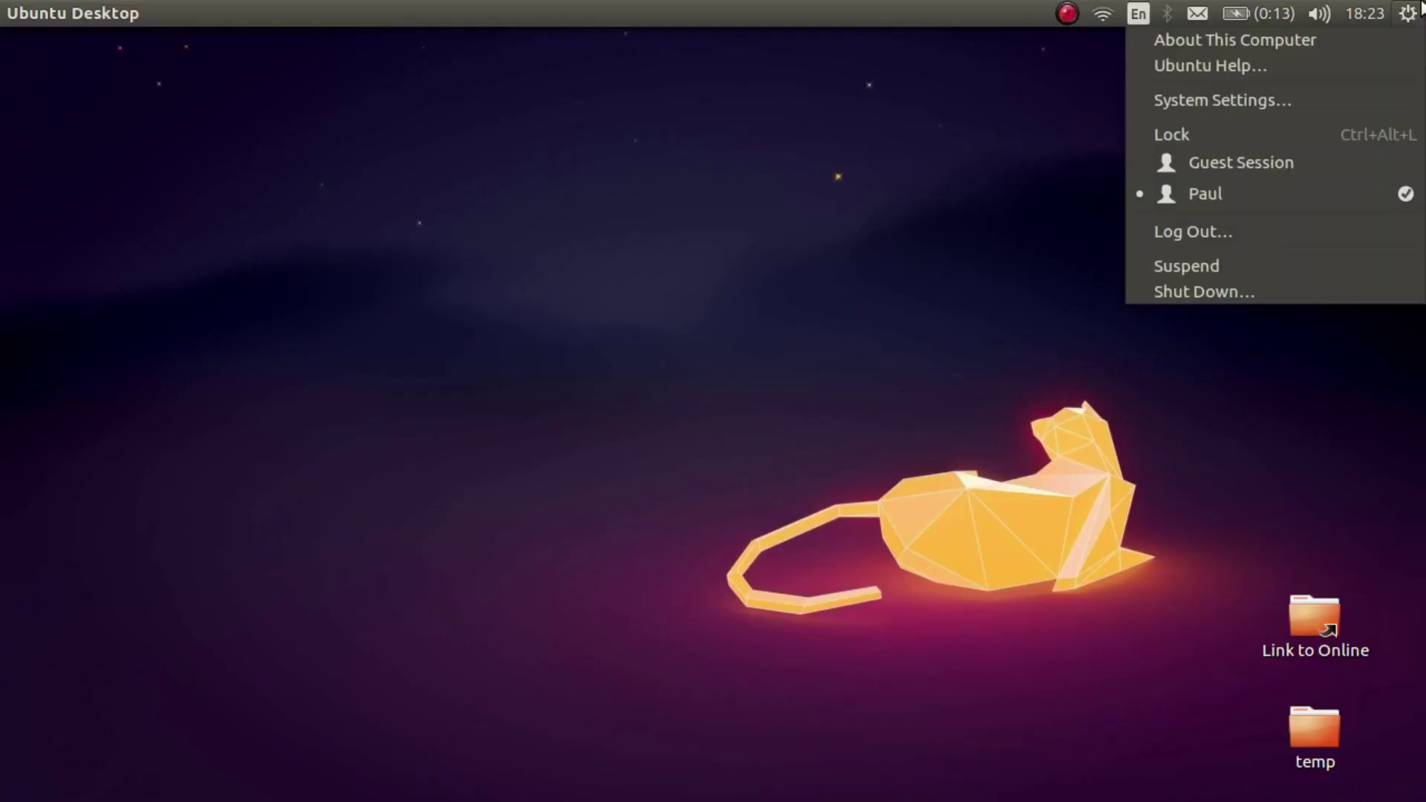
{"action": "left_click", "coordinate": [1278, 100]}
{"action": "left_click", "coordinate": [566, 531]}
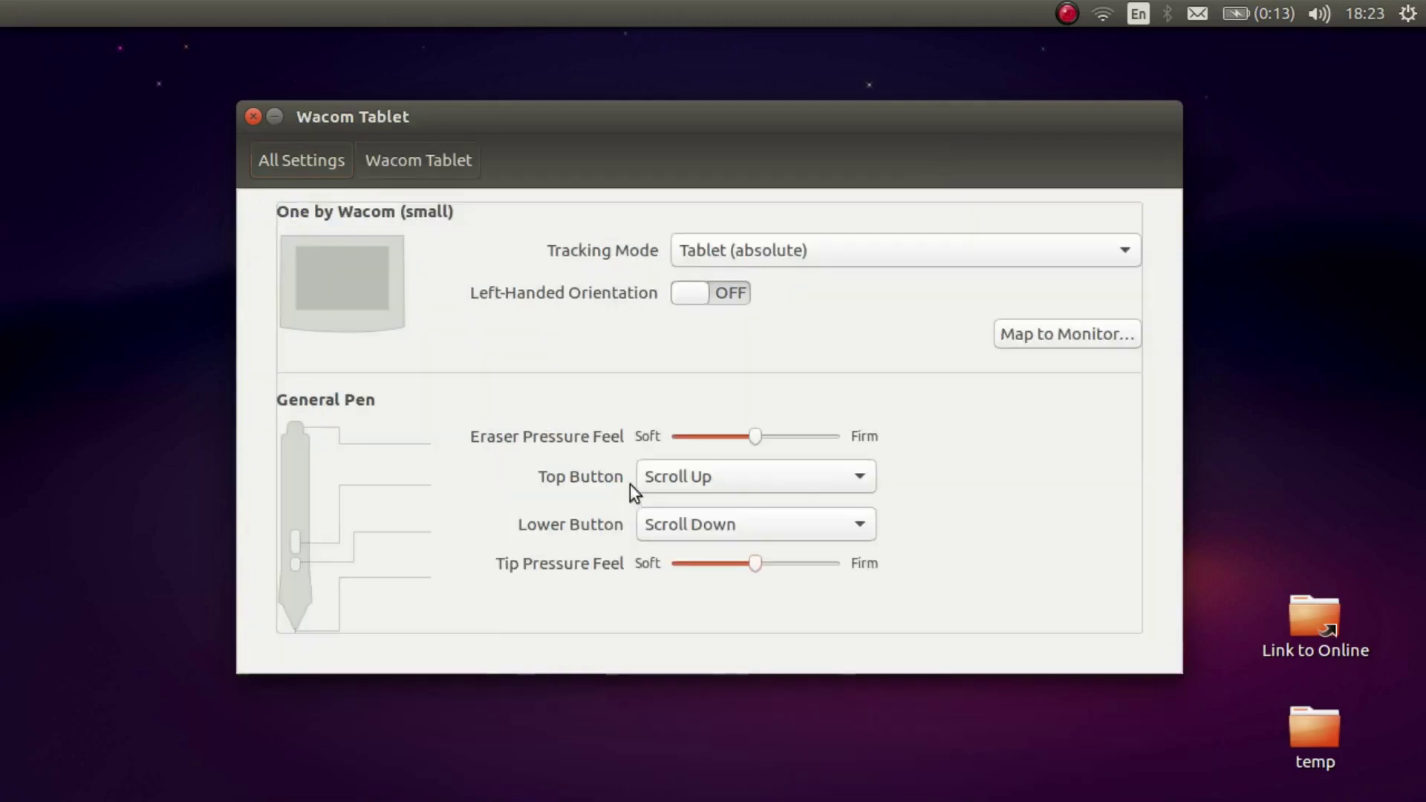
- Switch Tracking Mode to Touchpad (relative), then back to Tablet (absolute)
{"action": "left_click", "coordinate": [757, 258]}
{"action": "left_click", "coordinate": [760, 288]}
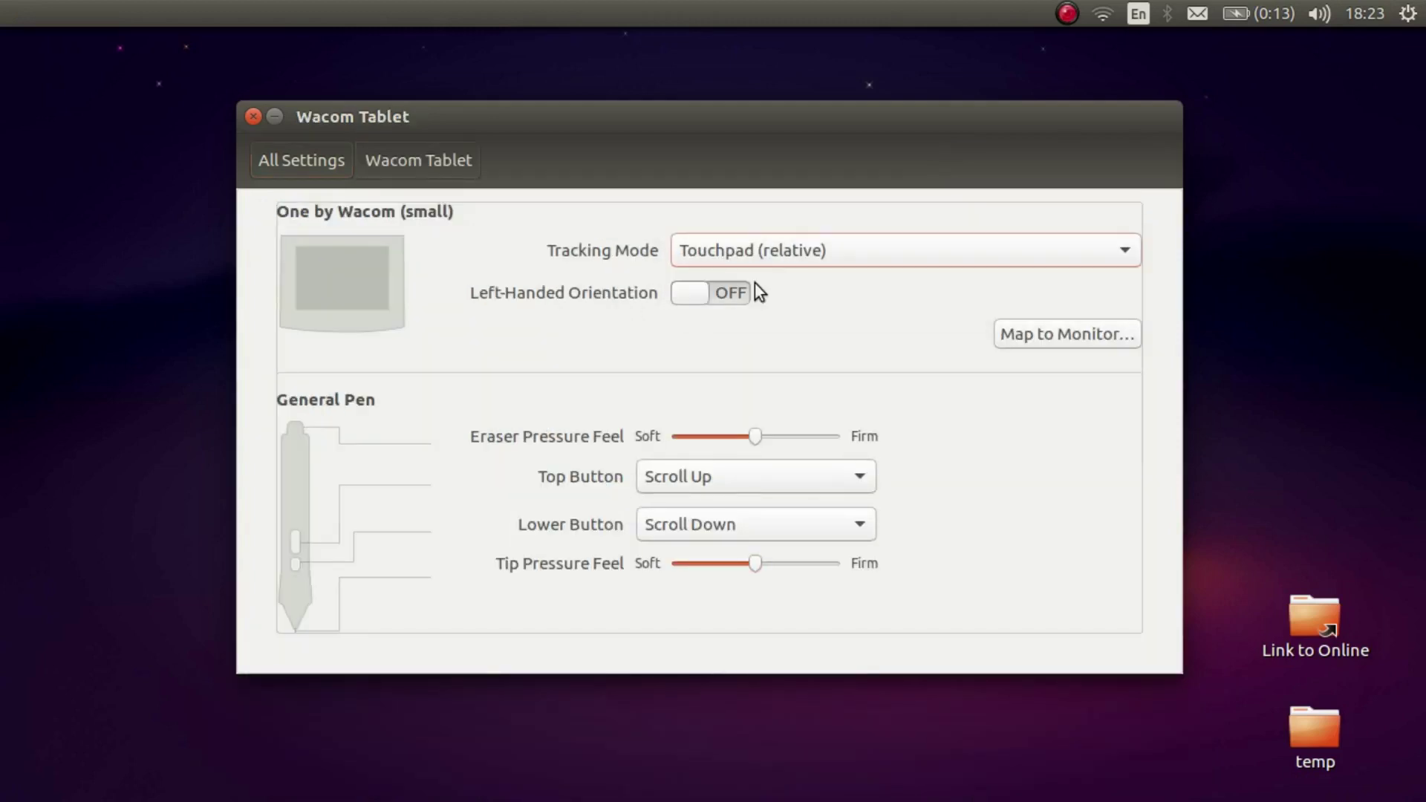
{"action": "left_click", "coordinate": [743, 258]}
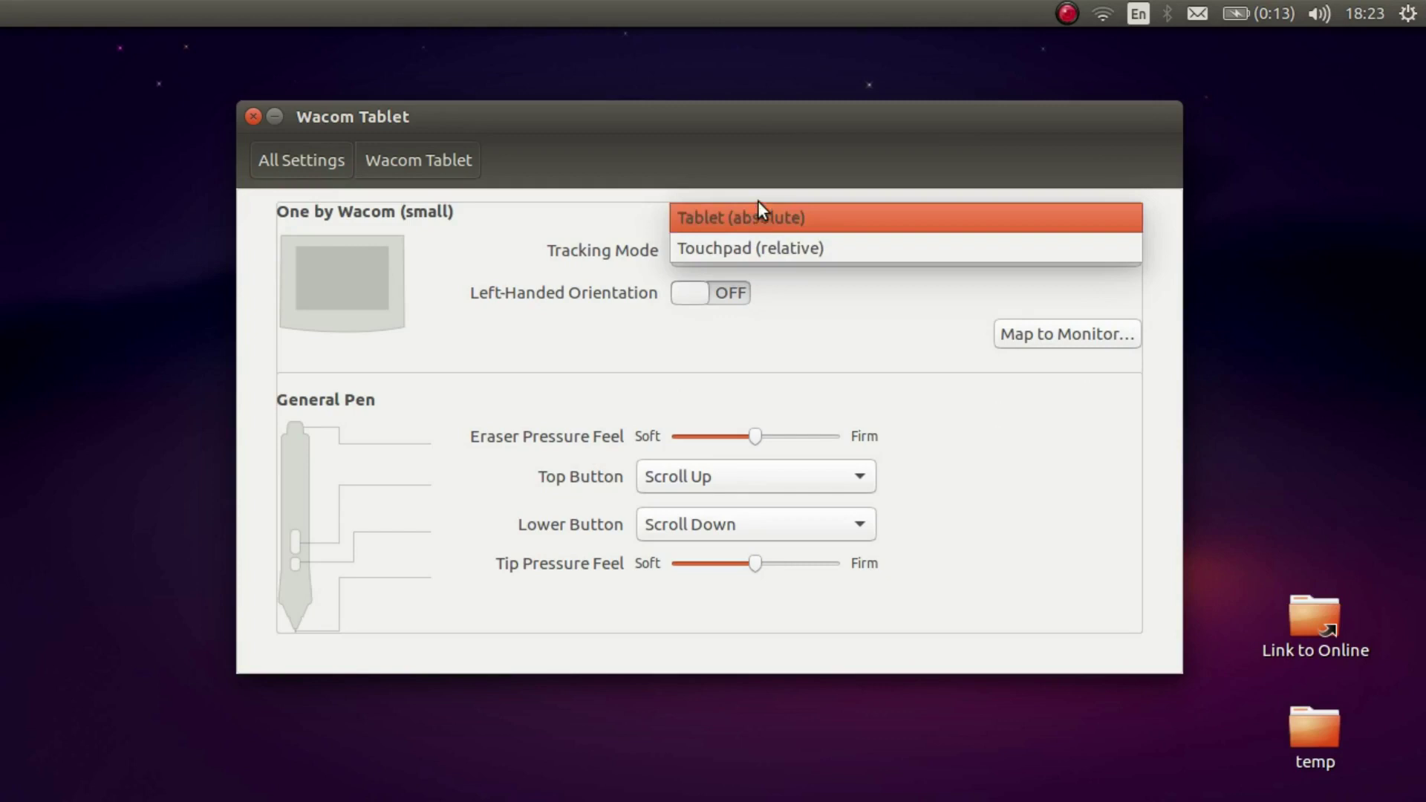
{"action": "left_click", "coordinate": [745, 216]}
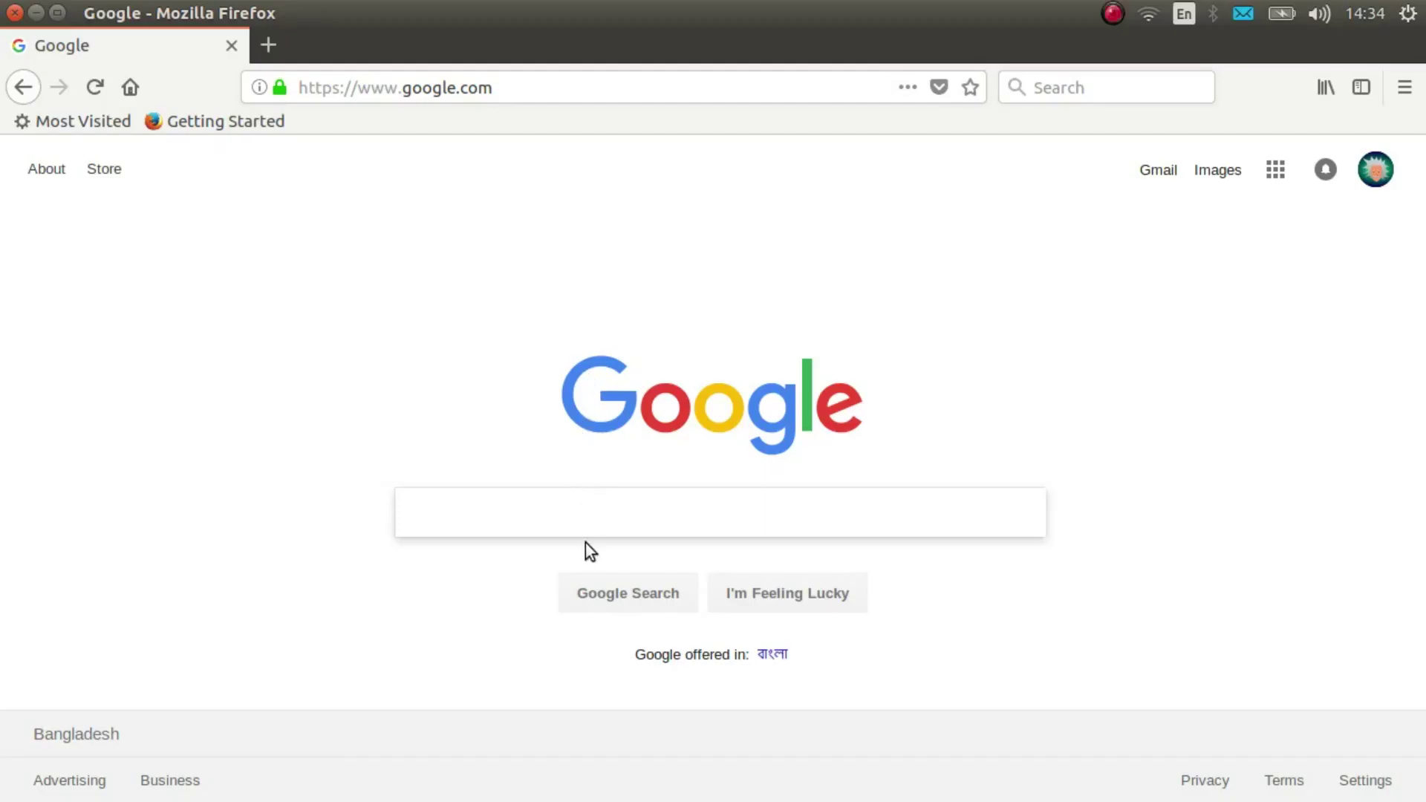
- Search Google for how to change the sensitivity of a graphics tablet on Linux
{"action": "type", "text": "how can "}
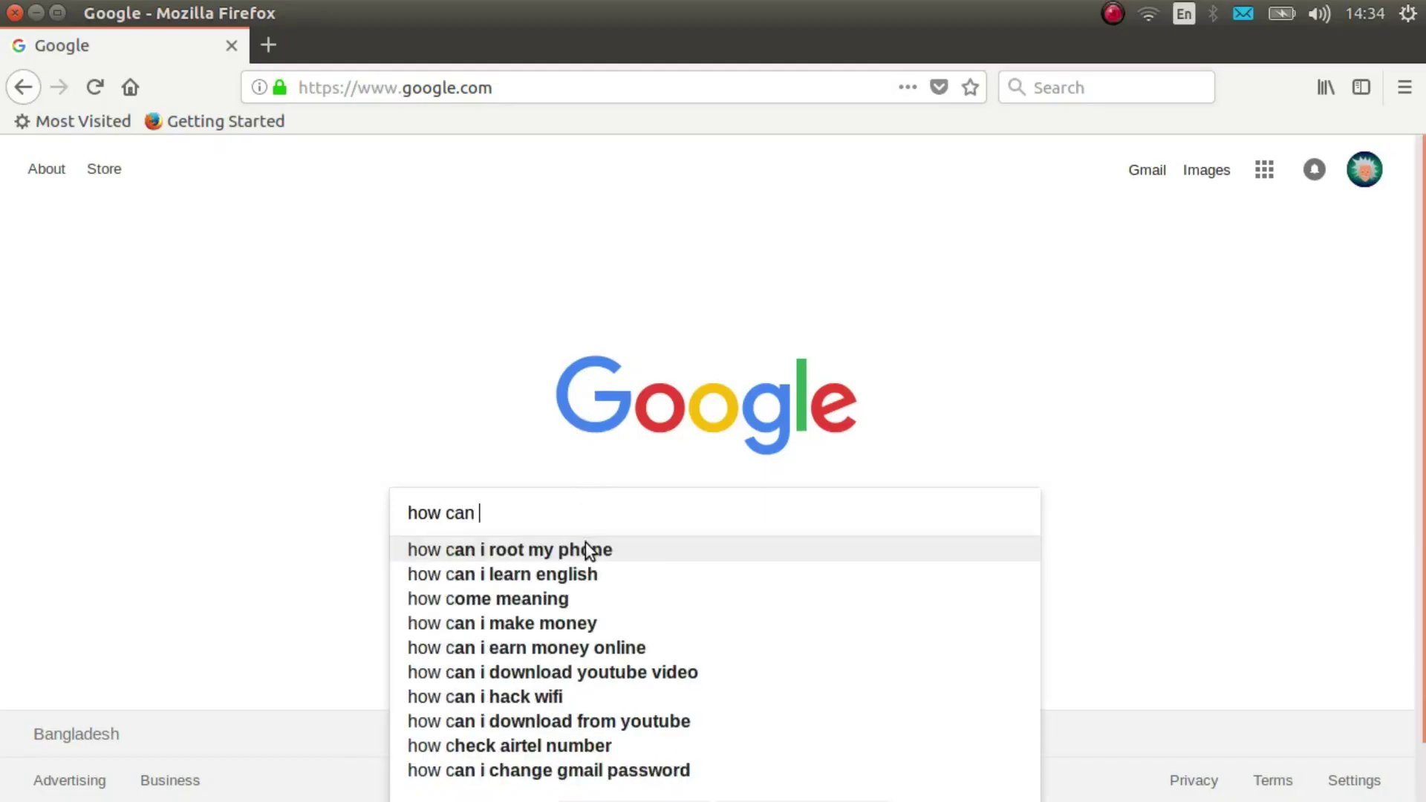
{"action": "type", "text": "i change "}
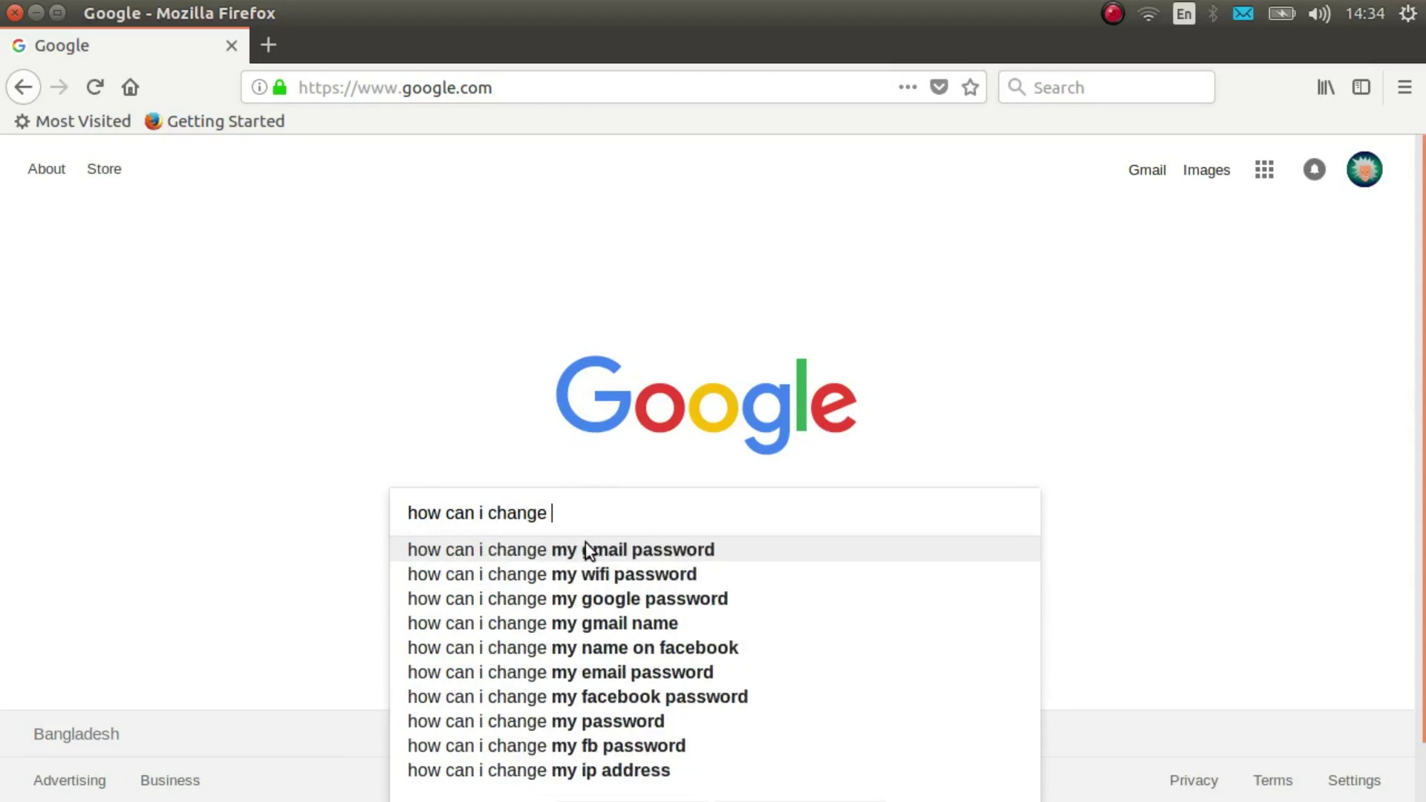
{"action": "type", "text": "my"}
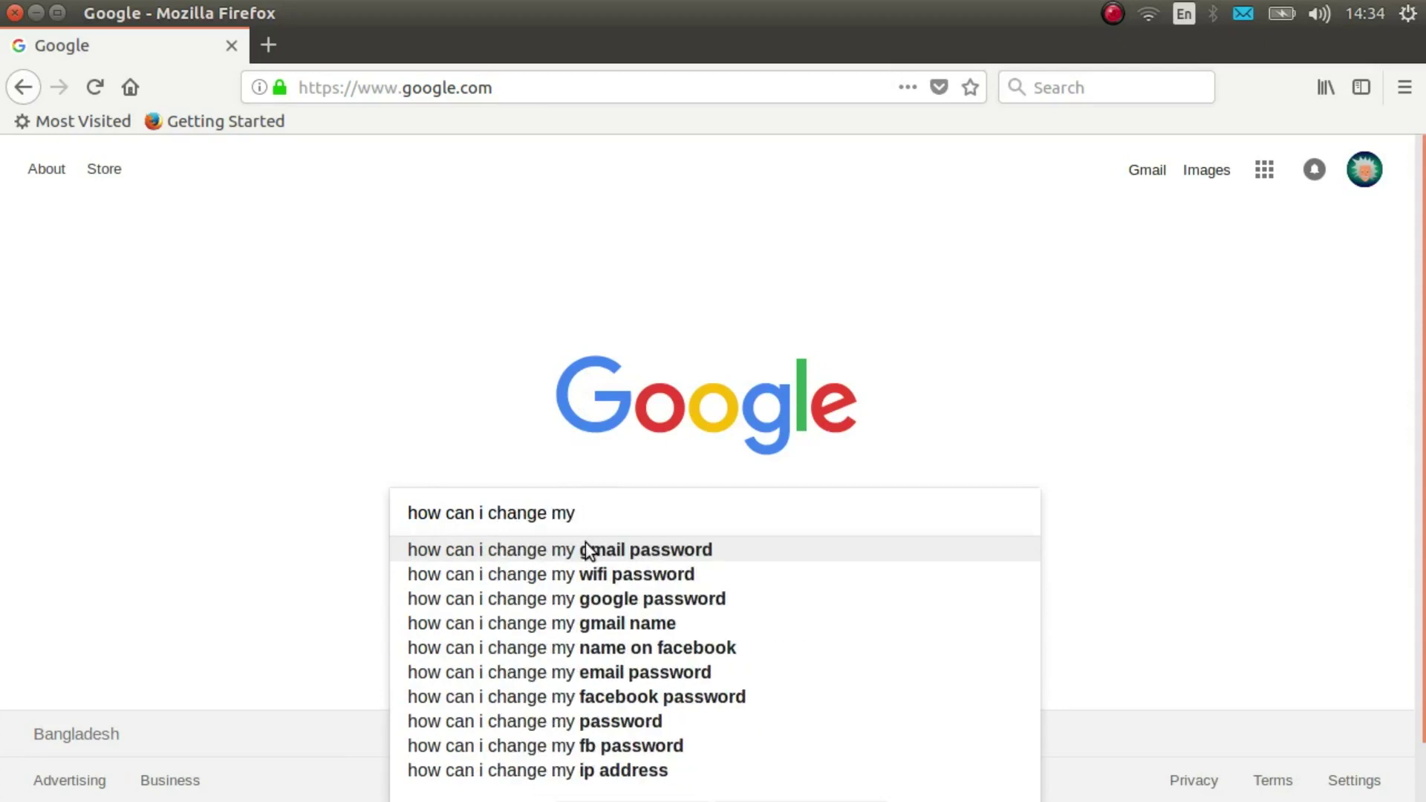
{"action": "key", "text": "BackSpace"}
{"action": "key", "text": "BackSpace"}
{"action": "type", "text": "the sensi"}
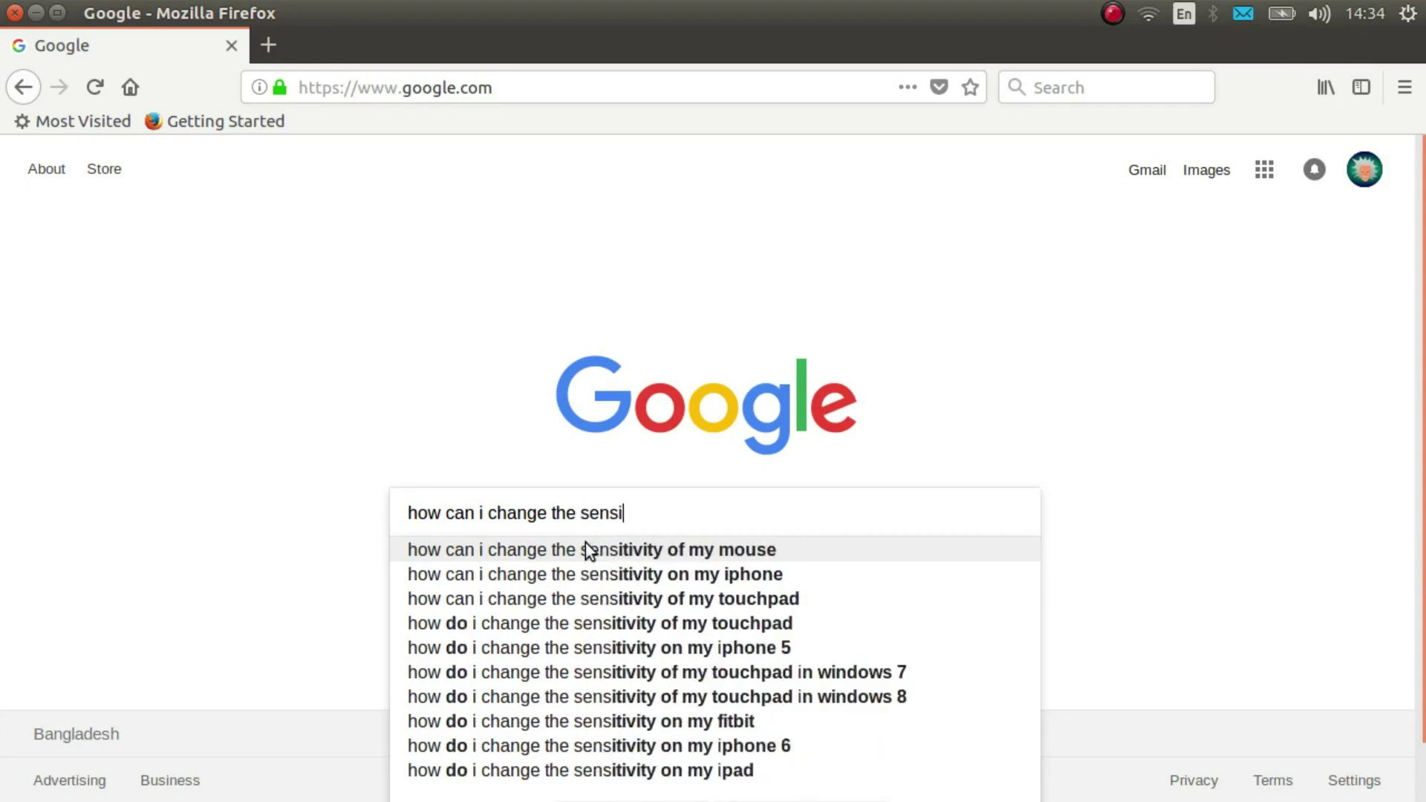
{"action": "type", "text": "ti"}
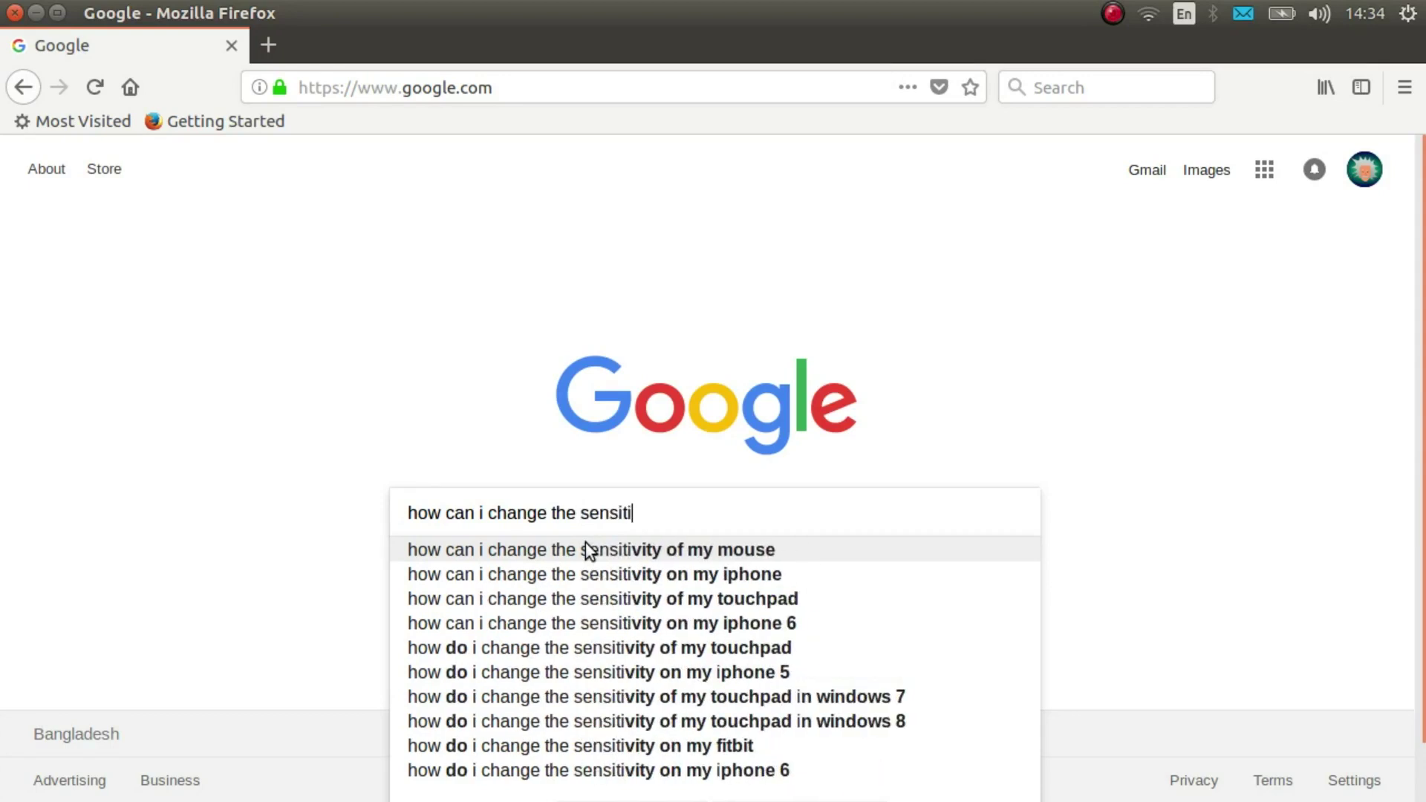
{"action": "type", "text": "vity og"}
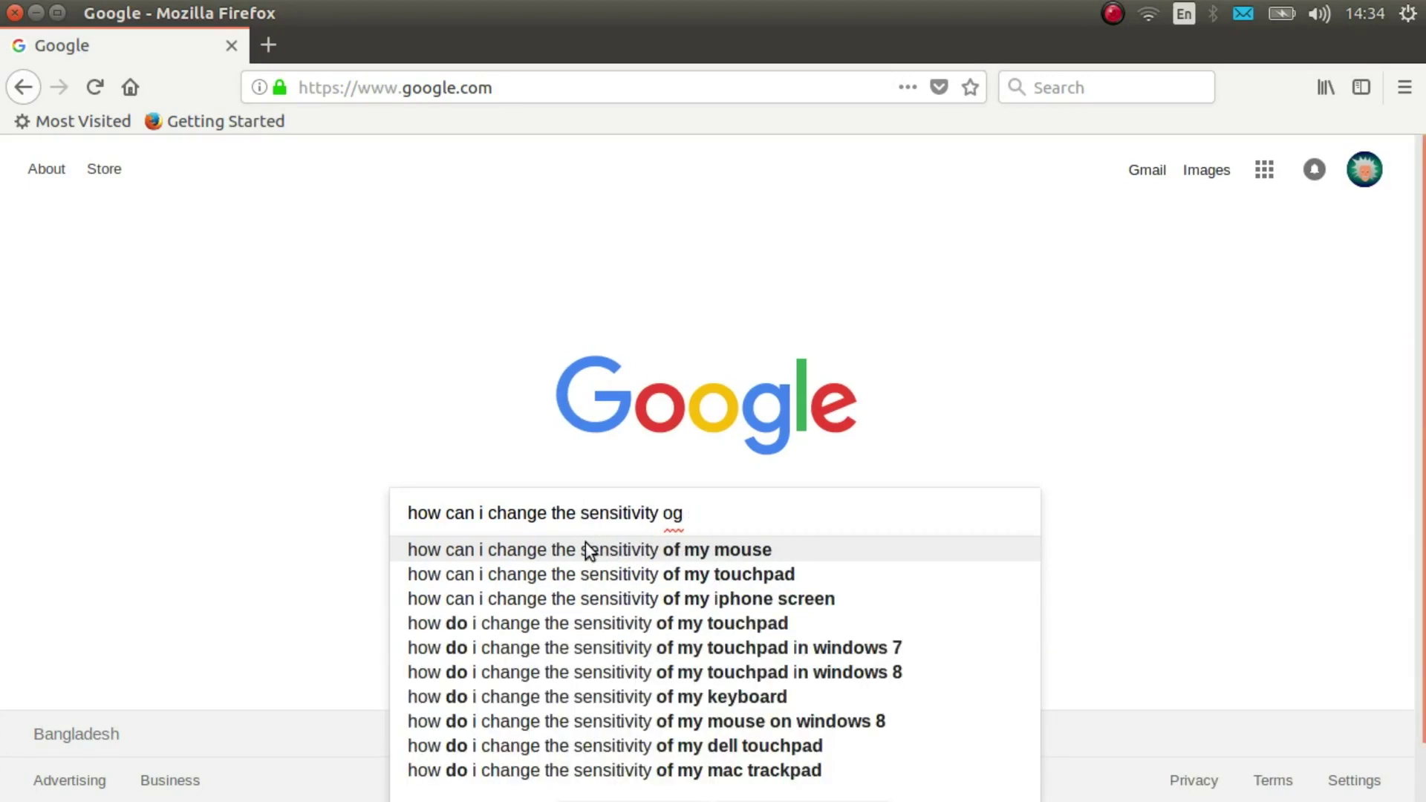
{"action": "type", "text": " my graph"}
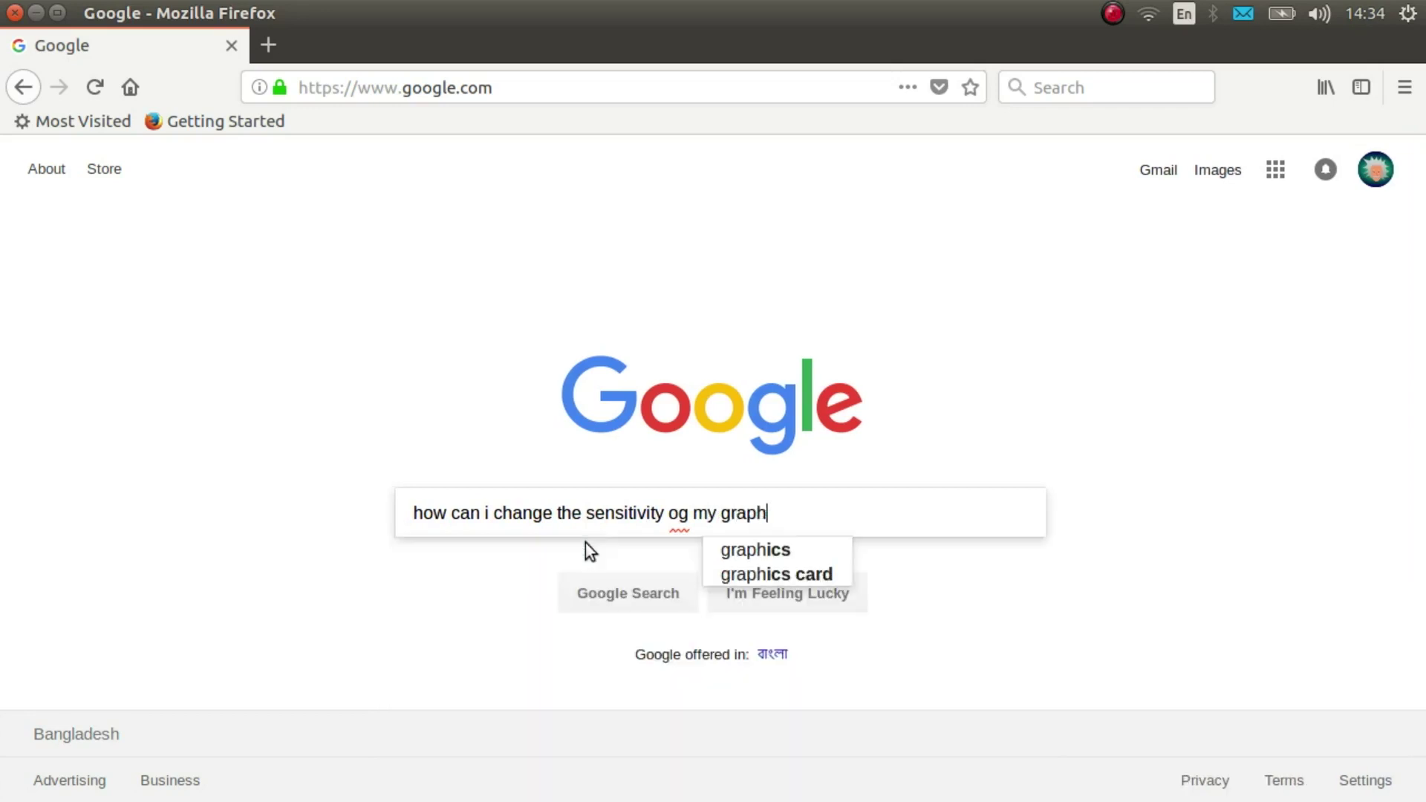
{"action": "type", "text": "ics tabl"}
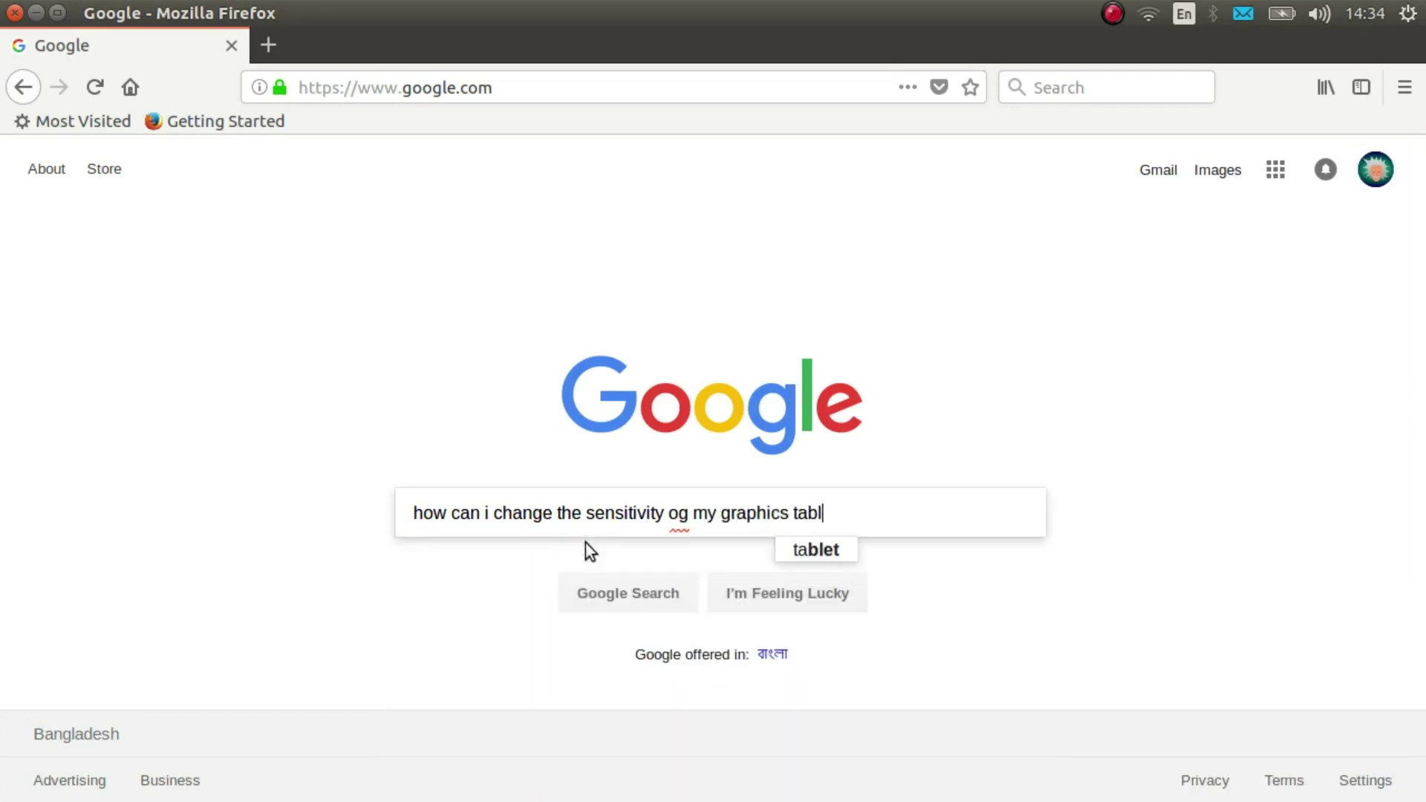
{"action": "type", "text": "et on linux"}
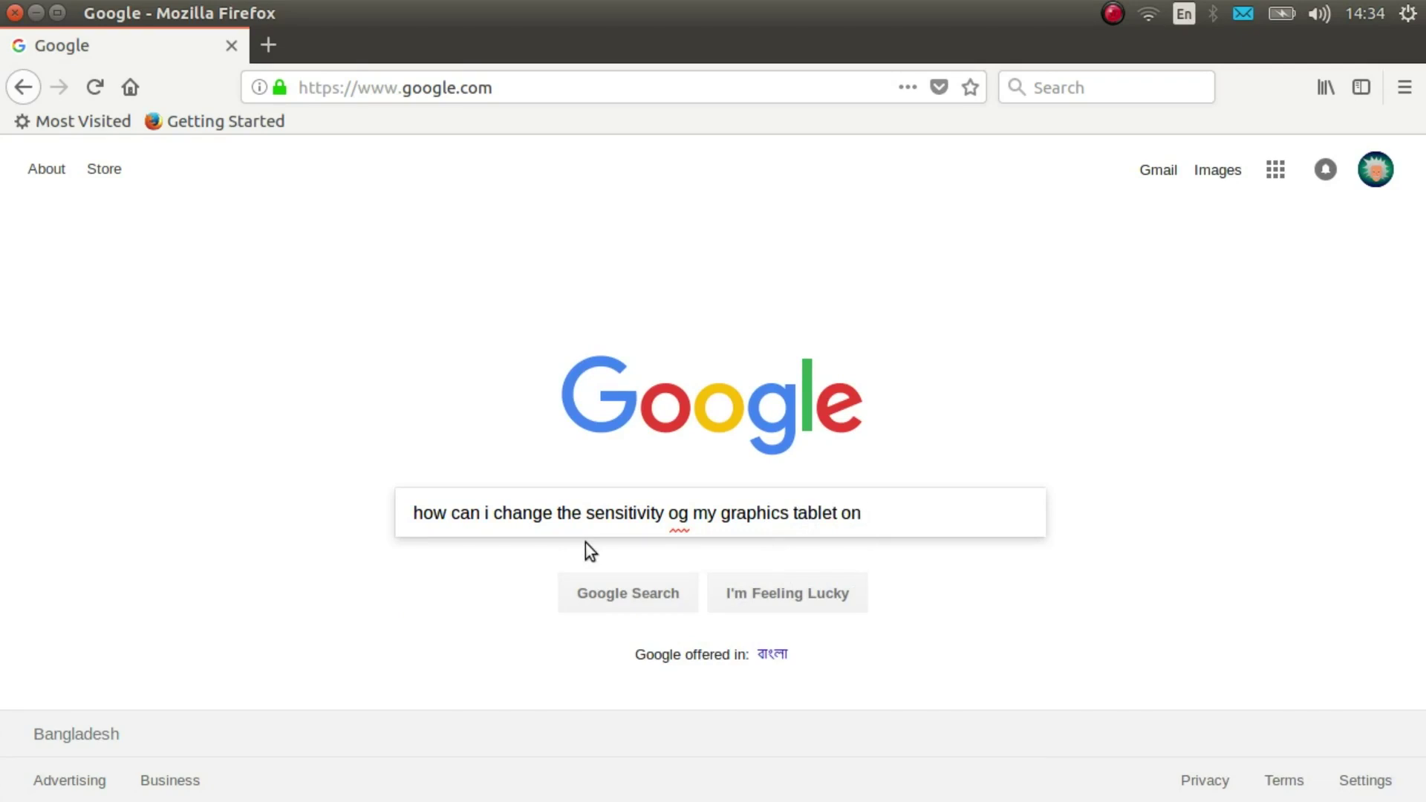
{"action": "type", "text": "?"}
{"action": "key", "text": "Return"}
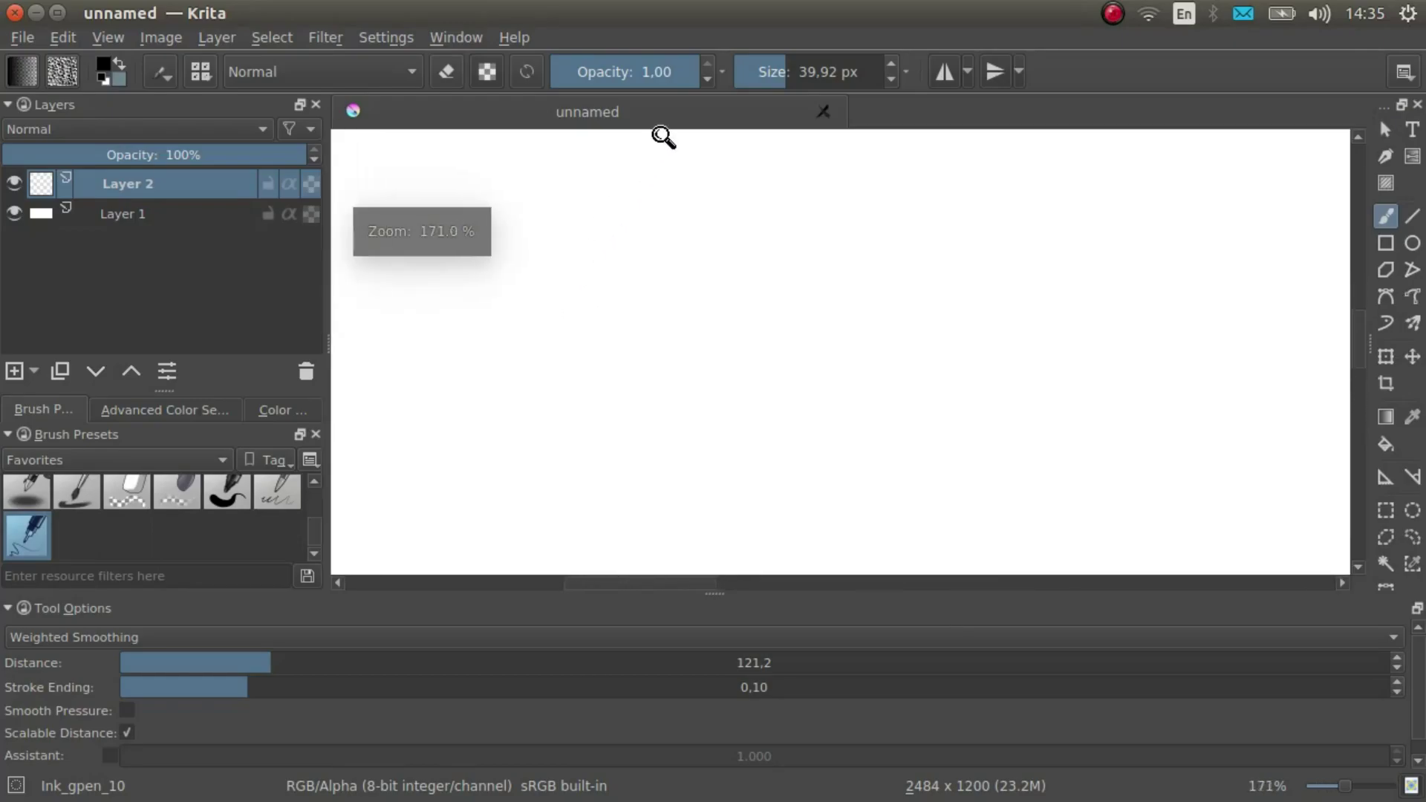
- Zoom in, shrink the brush to 10.44 px, handwrite 'detail' in black, then zoom out to about 77%
{"action": "left_click_drag", "start_coordinate": [663, 138], "coordinate": [728, 2]}
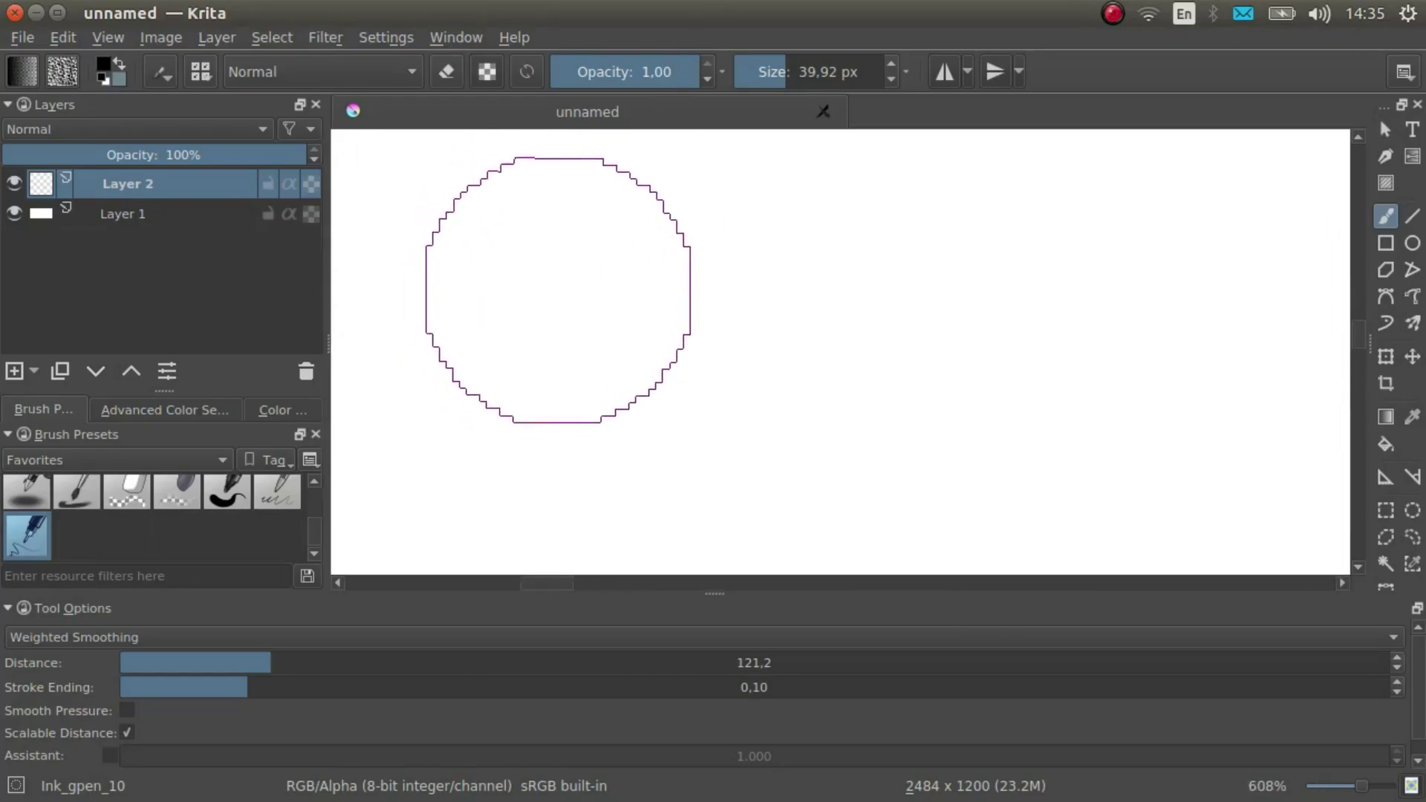
{"action": "key", "text": "bracketleft"}
{"action": "key", "text": "bracketleft"}
{"action": "key", "text": "bracketleft"}
{"action": "key", "text": "bracketleft"}
{"action": "key", "text": "bracketleft"}
{"action": "key", "text": "bracketleft"}
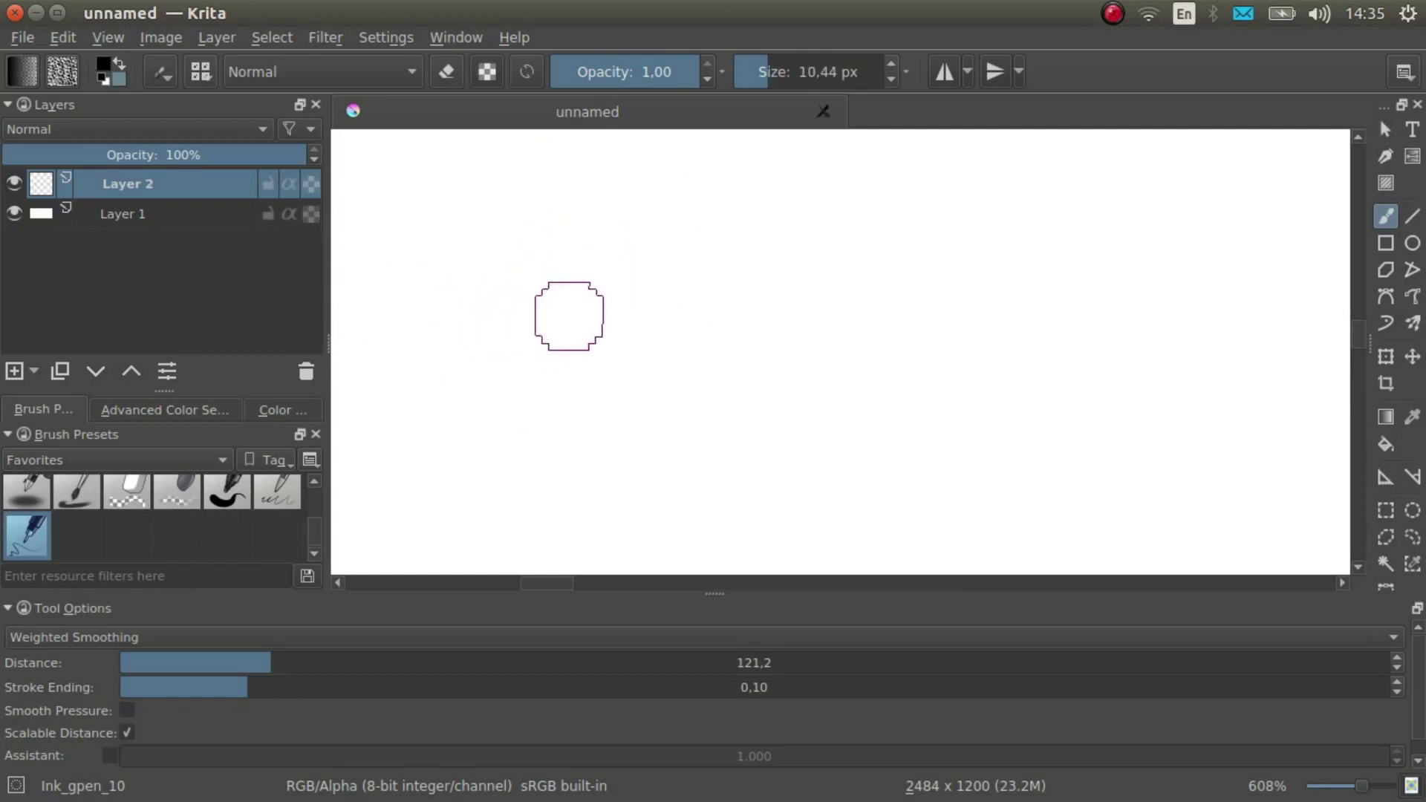
{"action": "mouse_move", "coordinate": [569, 316]}
{"action": "left_mouse_down"}
{"action": "mouse_move", "coordinate": [517, 340]}
{"action": "mouse_move", "coordinate": [568, 293]}
{"action": "mouse_move", "coordinate": [557, 189]}
{"action": "mouse_move", "coordinate": [563, 314]}
{"action": "mouse_move", "coordinate": [607, 319]}
{"action": "mouse_move", "coordinate": [641, 290]}
{"action": "mouse_move", "coordinate": [617, 309]}
{"action": "mouse_move", "coordinate": [661, 327]}
{"action": "mouse_move", "coordinate": [692, 242]}
{"action": "mouse_move", "coordinate": [686, 270]}
{"action": "mouse_move", "coordinate": [750, 304]}
{"action": "left_mouse_up"}
{"action": "left_click_drag", "start_coordinate": [709, 250], "coordinate": [654, 256]}
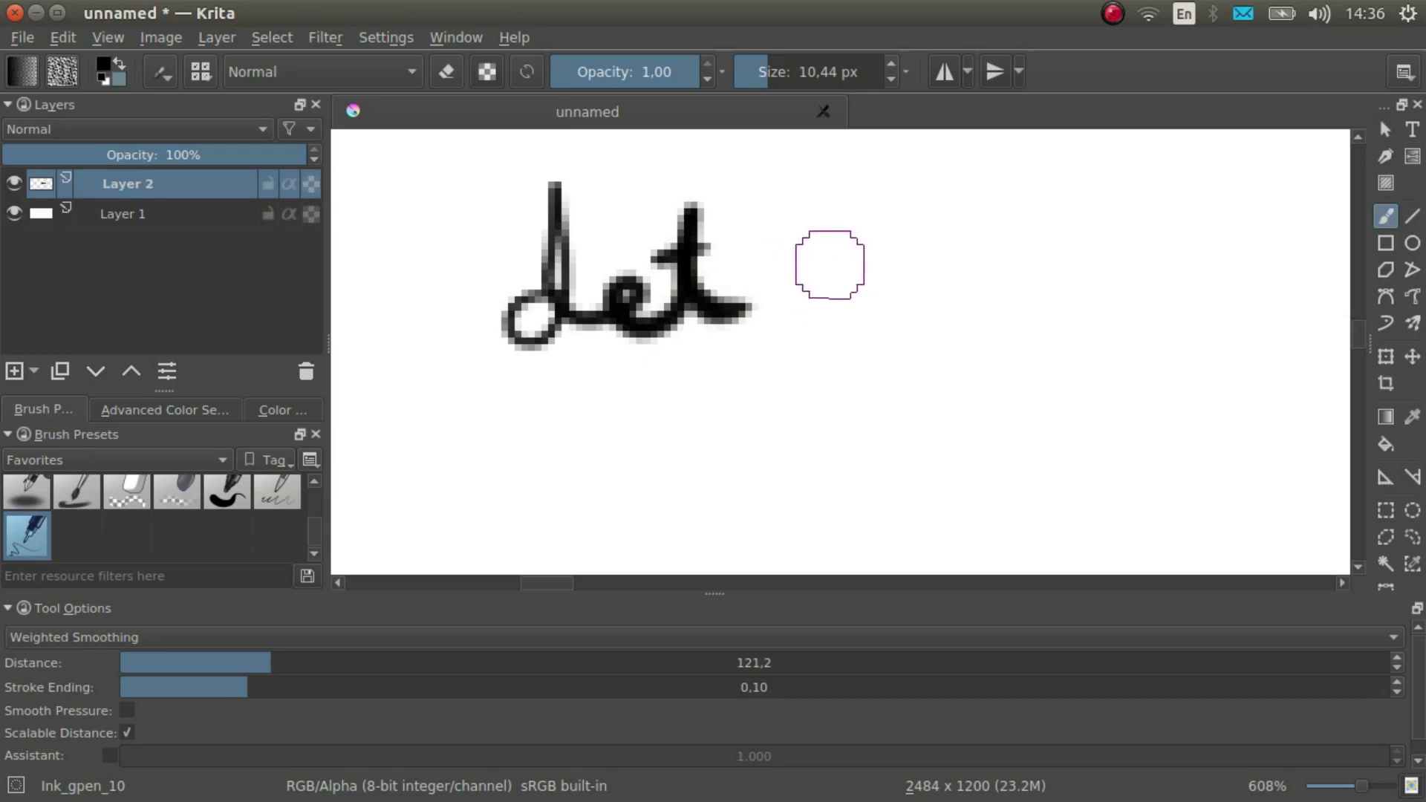
{"action": "mouse_move", "coordinate": [830, 264]}
{"action": "left_mouse_down"}
{"action": "mouse_move", "coordinate": [889, 292]}
{"action": "mouse_move", "coordinate": [957, 159]}
{"action": "mouse_move", "coordinate": [1011, 276]}
{"action": "left_mouse_up"}
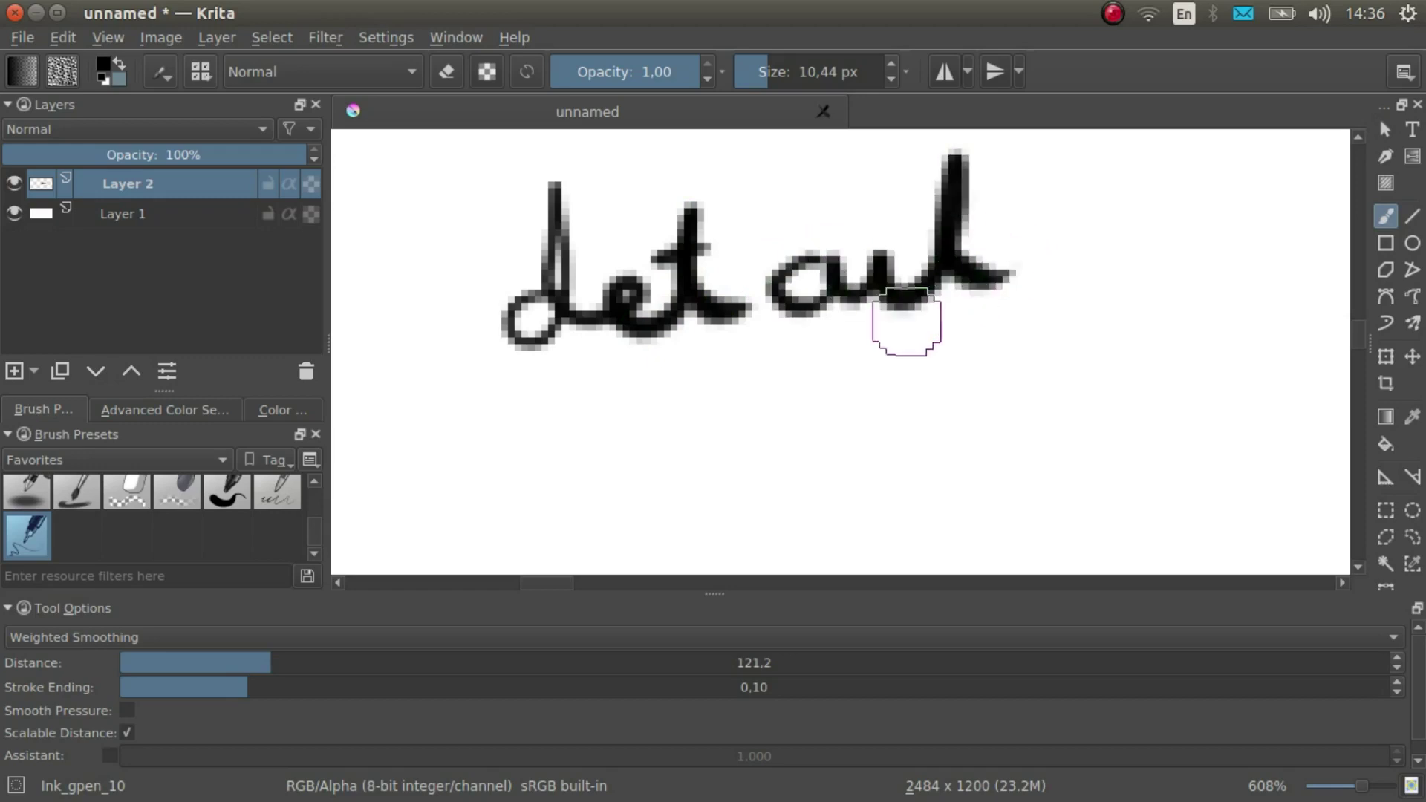
{"action": "key", "text": "ctrl+space"}
{"action": "mouse_move", "coordinate": [906, 323]}
{"action": "left_mouse_down"}
{"action": "mouse_move", "coordinate": [729, 255]}
{"action": "mouse_move", "coordinate": [738, 430]}
{"action": "mouse_move", "coordinate": [723, 474]}
{"action": "left_mouse_up"}
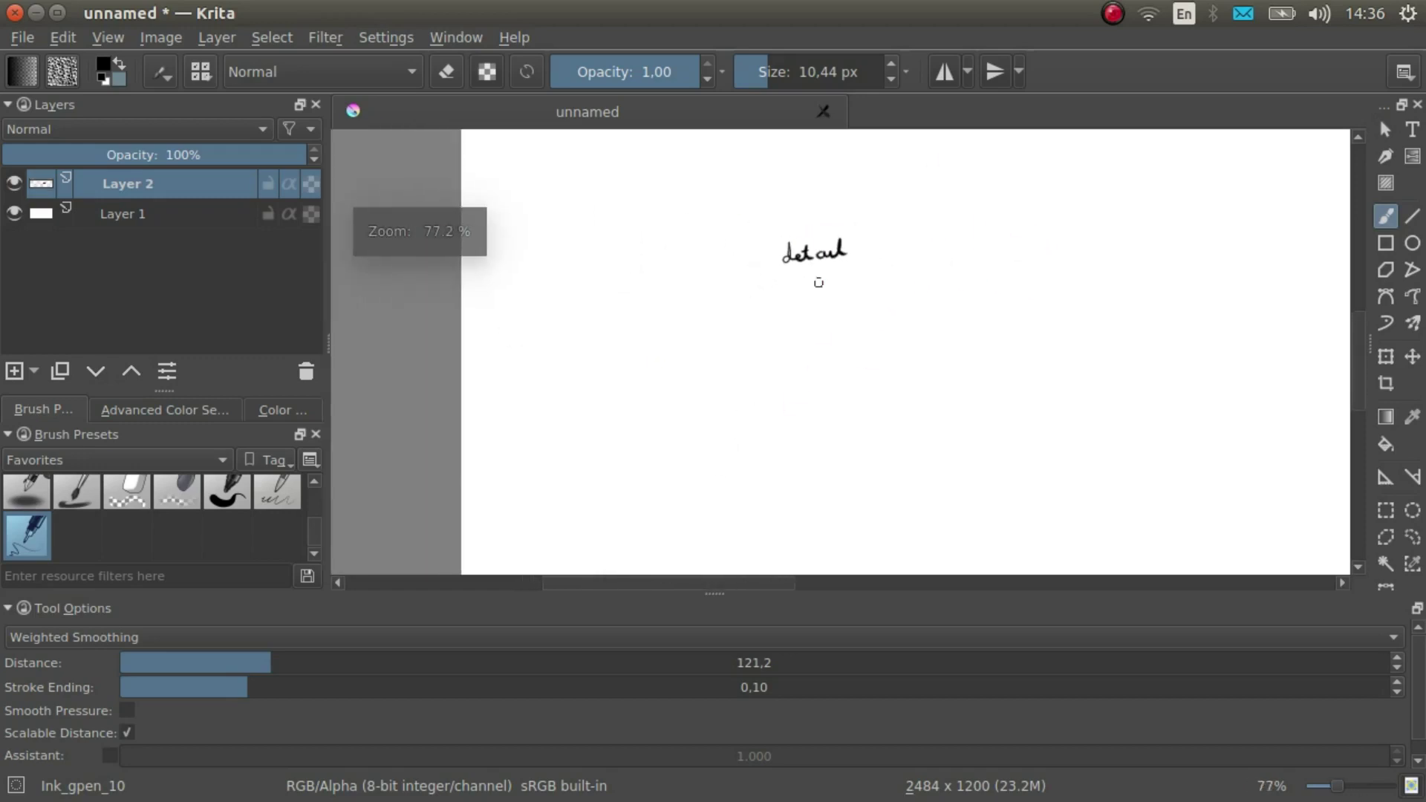
- Handwrite 'Long' and 'Flowing' in long smooth strokes, panning the canvas as needed
{"action": "mouse_move", "coordinate": [650, 269]}
{"action": "left_mouse_down"}
{"action": "mouse_move", "coordinate": [645, 439]}
{"action": "mouse_move", "coordinate": [685, 415]}
{"action": "mouse_move", "coordinate": [702, 435]}
{"action": "mouse_move", "coordinate": [787, 415]}
{"action": "mouse_move", "coordinate": [815, 382]}
{"action": "mouse_move", "coordinate": [787, 496]}
{"action": "left_mouse_up"}
{"action": "key", "text": "space"}
{"action": "mouse_move", "coordinate": [1008, 369]}
{"action": "left_mouse_down"}
{"action": "mouse_move", "coordinate": [853, 394]}
{"action": "mouse_move", "coordinate": [702, 356]}
{"action": "left_mouse_up"}
{"action": "mouse_move", "coordinate": [779, 265]}
{"action": "left_mouse_down"}
{"action": "mouse_move", "coordinate": [776, 392]}
{"action": "mouse_move", "coordinate": [717, 464]}
{"action": "left_mouse_up"}
{"action": "left_click_drag", "start_coordinate": [724, 376], "coordinate": [802, 367]}
{"action": "mouse_move", "coordinate": [817, 277]}
{"action": "left_mouse_down"}
{"action": "mouse_move", "coordinate": [851, 398]}
{"action": "mouse_move", "coordinate": [982, 376]}
{"action": "mouse_move", "coordinate": [1019, 386]}
{"action": "mouse_move", "coordinate": [1053, 416]}
{"action": "mouse_move", "coordinate": [1005, 456]}
{"action": "left_mouse_up"}
{"action": "key", "text": "space"}
{"action": "left_click_drag", "start_coordinate": [733, 478], "coordinate": [822, 303]}
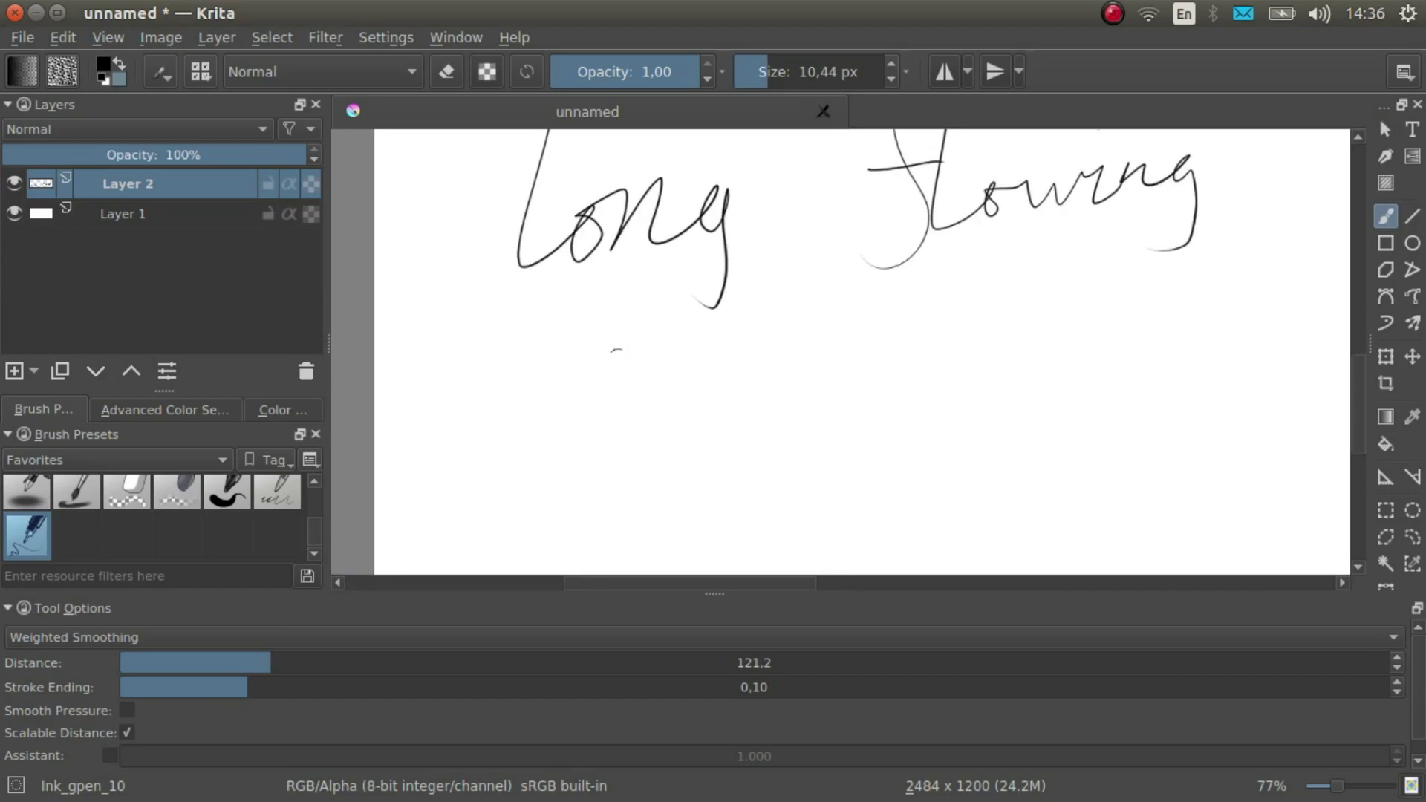
- Write 'Strokes' below 'Long', then zoom out to see the whole page
{"action": "left_click_drag", "start_coordinate": [617, 349], "coordinate": [533, 483]}
{"action": "left_click_drag", "start_coordinate": [719, 394], "coordinate": [725, 479]}
{"action": "mouse_move", "coordinate": [671, 438]}
{"action": "left_mouse_down"}
{"action": "mouse_move", "coordinate": [791, 431]}
{"action": "mouse_move", "coordinate": [836, 393]}
{"action": "mouse_move", "coordinate": [855, 455]}
{"action": "mouse_move", "coordinate": [884, 416]}
{"action": "mouse_move", "coordinate": [969, 410]}
{"action": "mouse_move", "coordinate": [955, 455]}
{"action": "left_mouse_up"}
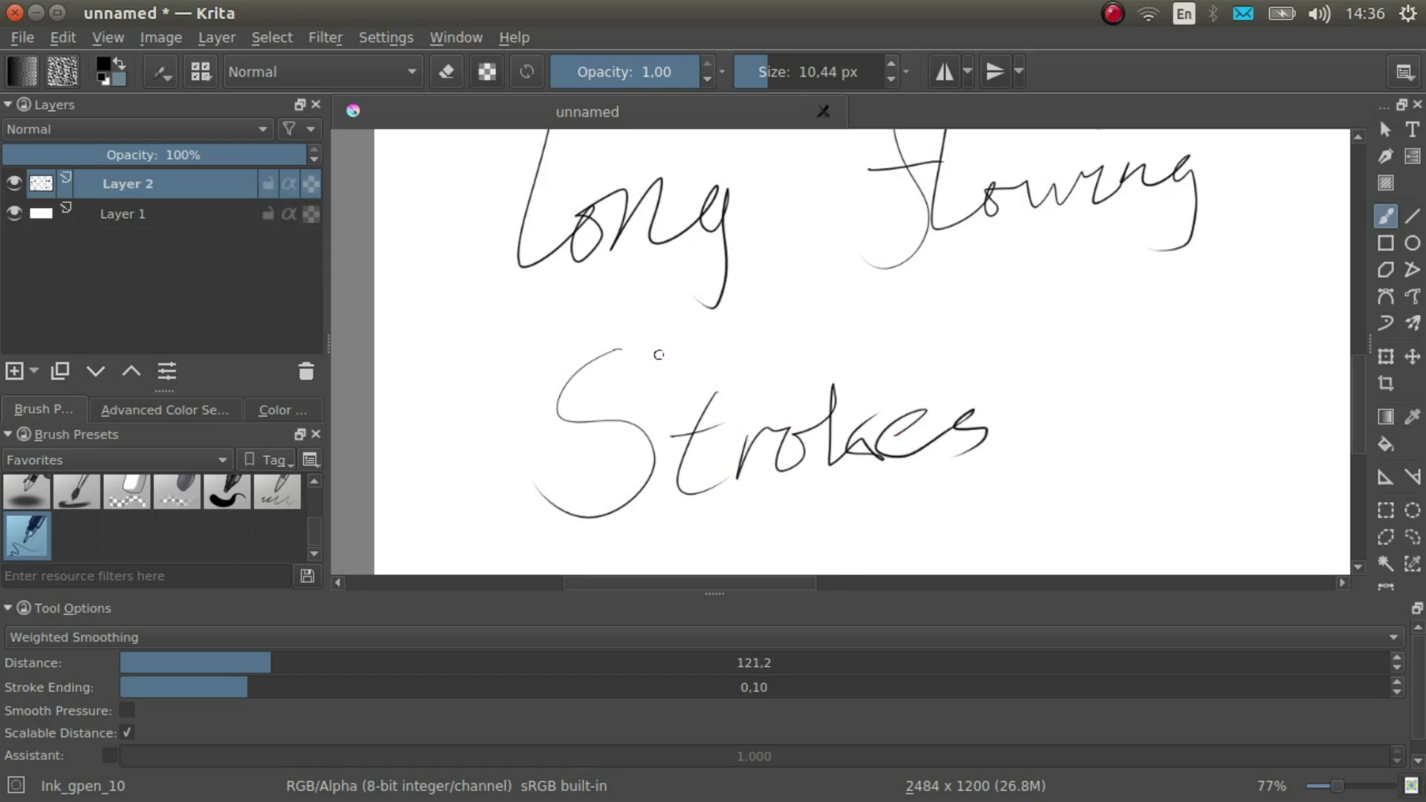
{"action": "left_click_drag", "start_coordinate": [860, 291], "coordinate": [819, 399]}
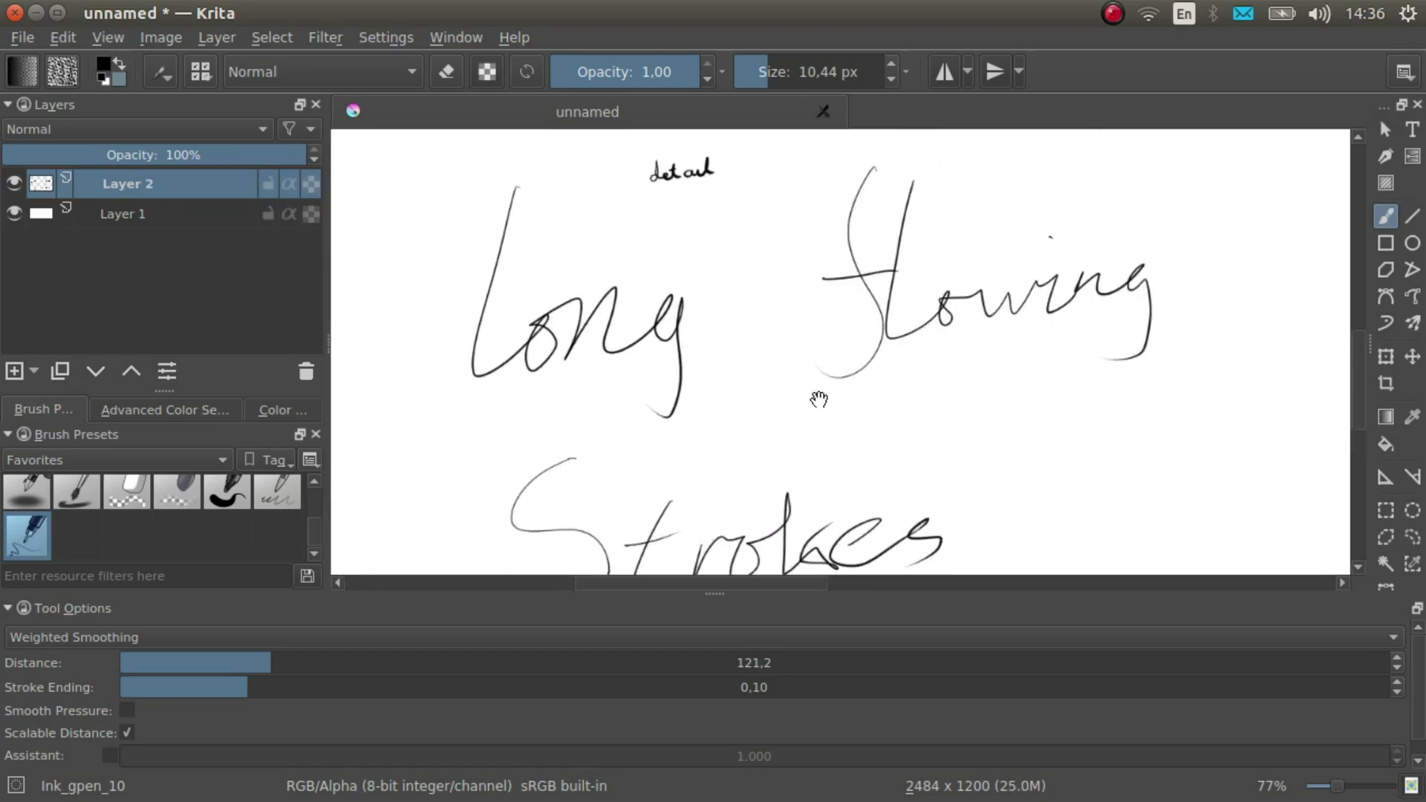
{"action": "scroll", "coordinate": [819, 400], "scroll_direction": "down", "scroll_amount": 3}
{"action": "left_click_drag", "start_coordinate": [1019, 287], "coordinate": [602, 372]}
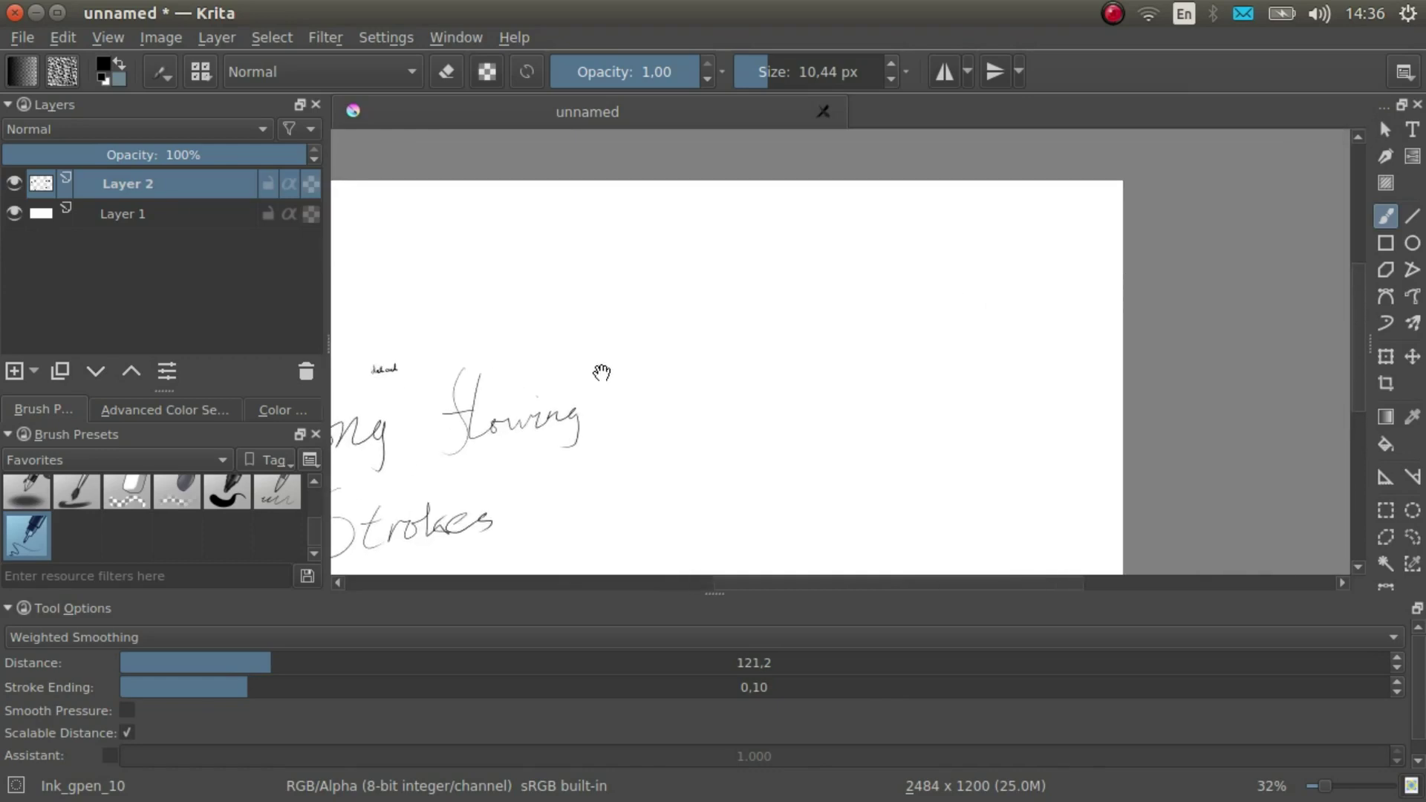
{"action": "scroll", "coordinate": [713, 388], "scroll_direction": "up", "scroll_amount": 2}
- Zoom to 47% and paint Weighted Smoothing test strokes, including arcs and 'Stor' beside 'Long'
{"action": "key", "text": "bracketright"}
{"action": "key", "text": "bracketright"}
{"action": "key", "text": "bracketright"}
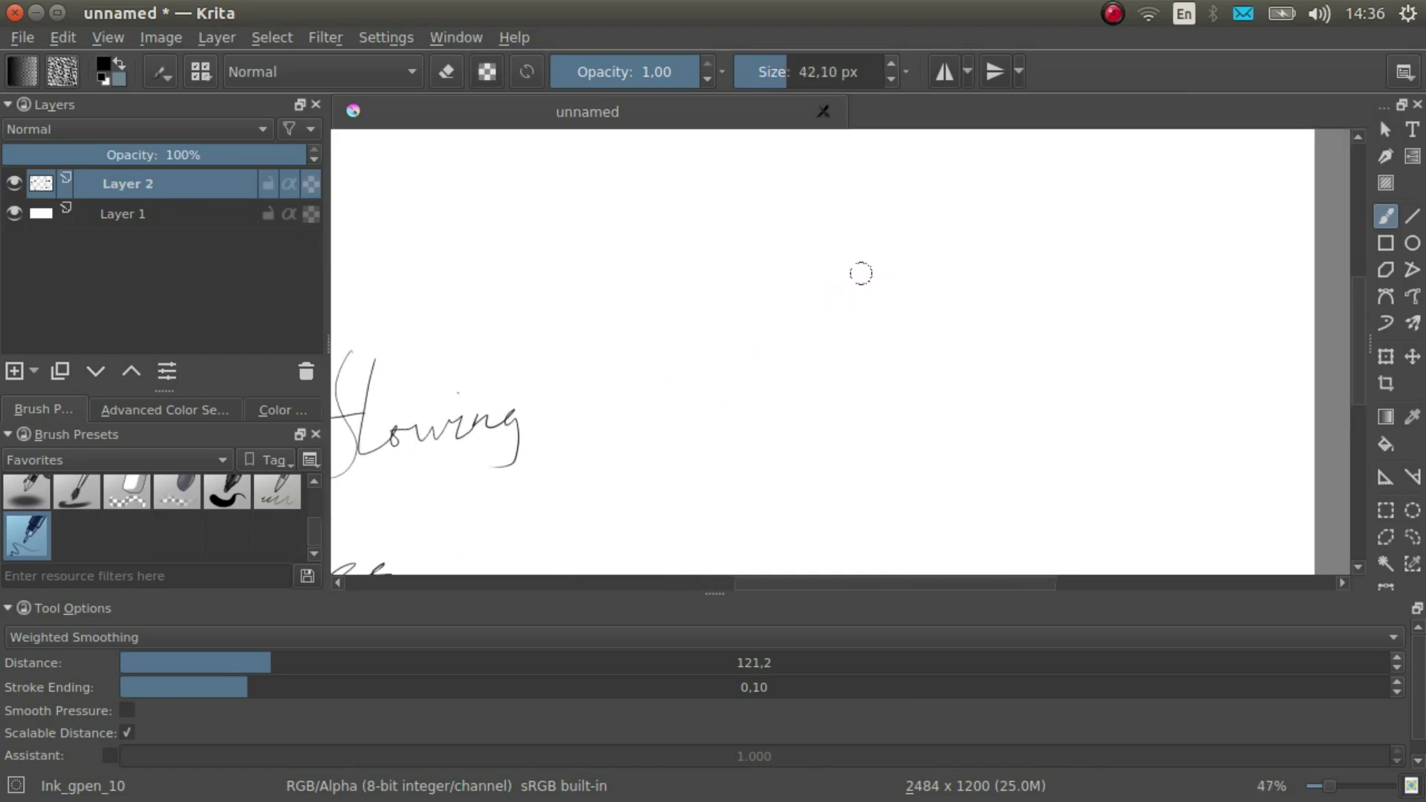
{"action": "left_click_drag", "start_coordinate": [804, 261], "coordinate": [862, 260]}
{"action": "mouse_move", "coordinate": [769, 431]}
{"action": "left_mouse_down"}
{"action": "mouse_move", "coordinate": [741, 335]}
{"action": "mouse_move", "coordinate": [720, 359]}
{"action": "mouse_move", "coordinate": [747, 375]}
{"action": "left_mouse_up"}
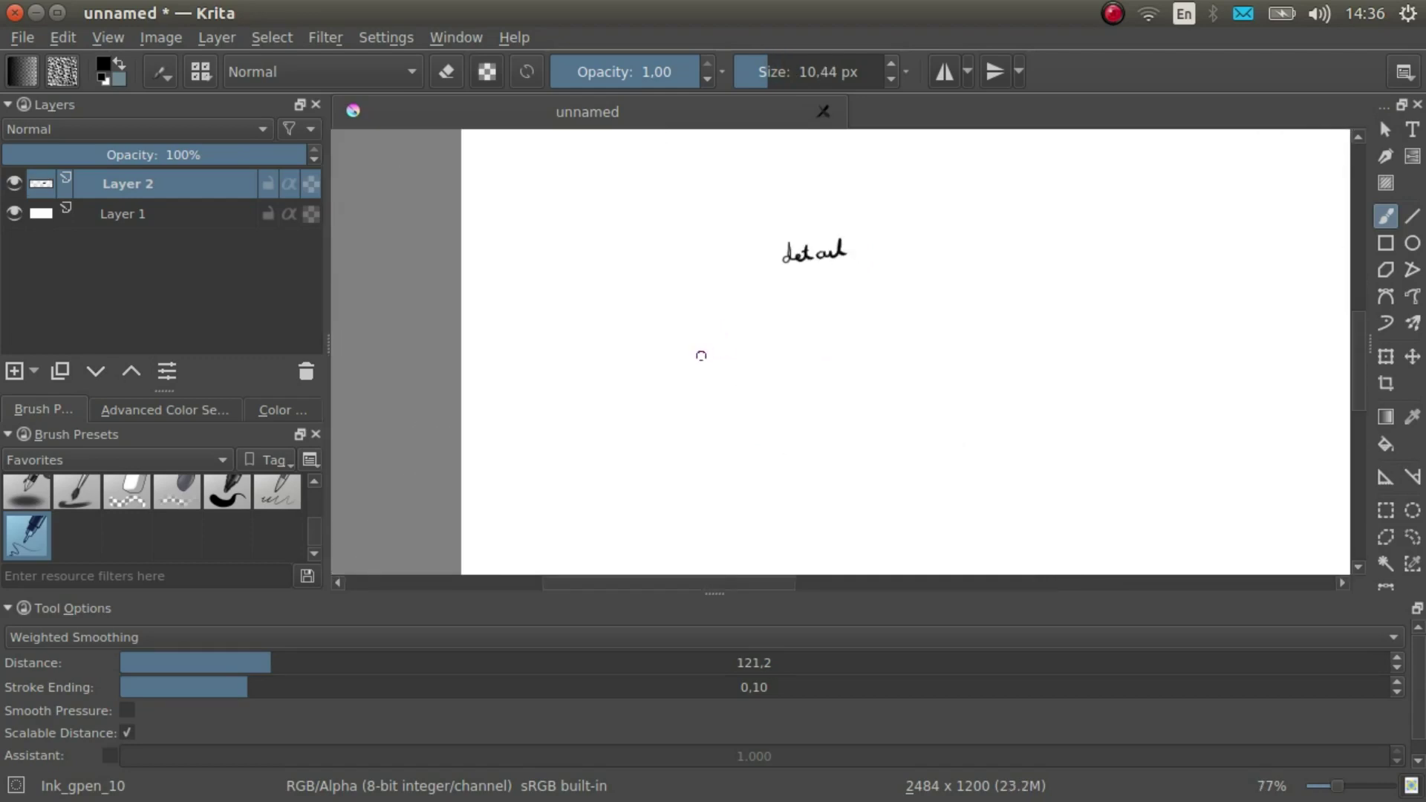
{"action": "mouse_move", "coordinate": [648, 269]}
{"action": "left_mouse_down"}
{"action": "mouse_move", "coordinate": [628, 344]}
{"action": "mouse_move", "coordinate": [679, 399]}
{"action": "mouse_move", "coordinate": [743, 432]}
{"action": "mouse_move", "coordinate": [802, 380]}
{"action": "mouse_move", "coordinate": [791, 497]}
{"action": "left_mouse_up"}
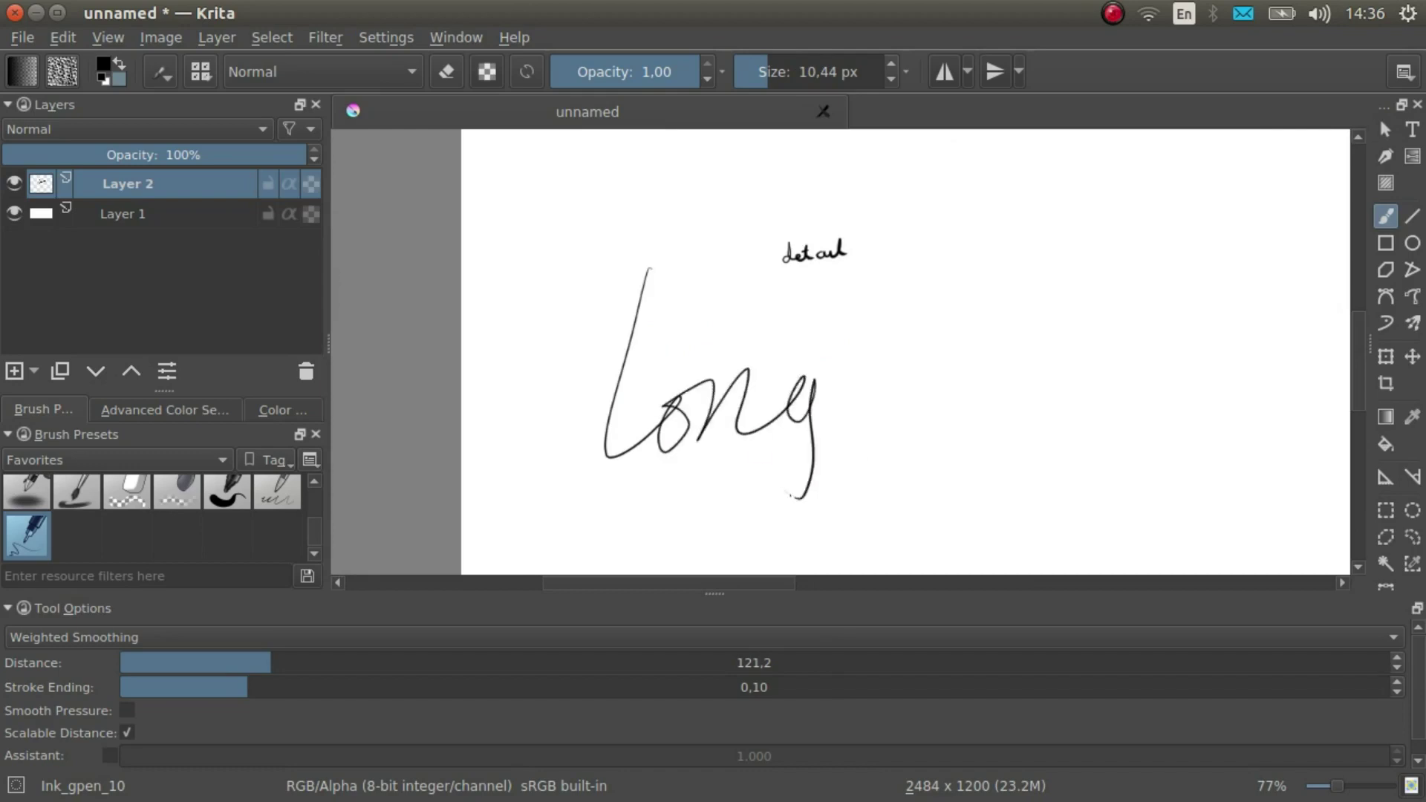
{"action": "mouse_move", "coordinate": [1008, 368]}
{"action": "left_mouse_down"}
{"action": "mouse_move", "coordinate": [904, 393]}
{"action": "mouse_move", "coordinate": [779, 384]}
{"action": "left_mouse_up"}
{"action": "left_click_drag", "start_coordinate": [777, 265], "coordinate": [715, 466]}
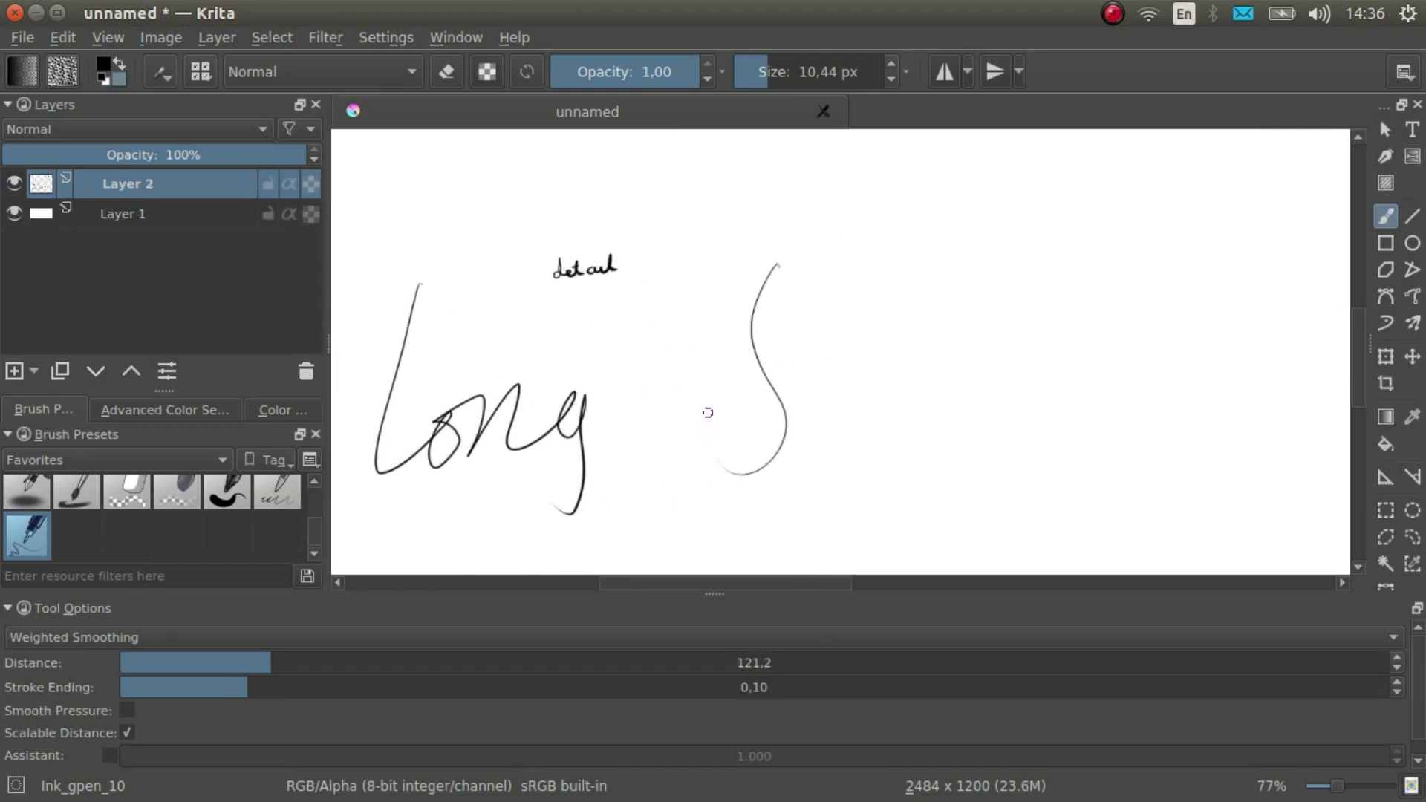
{"action": "left_click_drag", "start_coordinate": [725, 376], "coordinate": [801, 367]}
{"action": "mouse_move", "coordinate": [817, 277]}
{"action": "left_mouse_down"}
{"action": "mouse_move", "coordinate": [789, 434]}
{"action": "mouse_move", "coordinate": [846, 405]}
{"action": "mouse_move", "coordinate": [1047, 362]}
{"action": "mouse_move", "coordinate": [1007, 454]}
{"action": "left_mouse_up"}
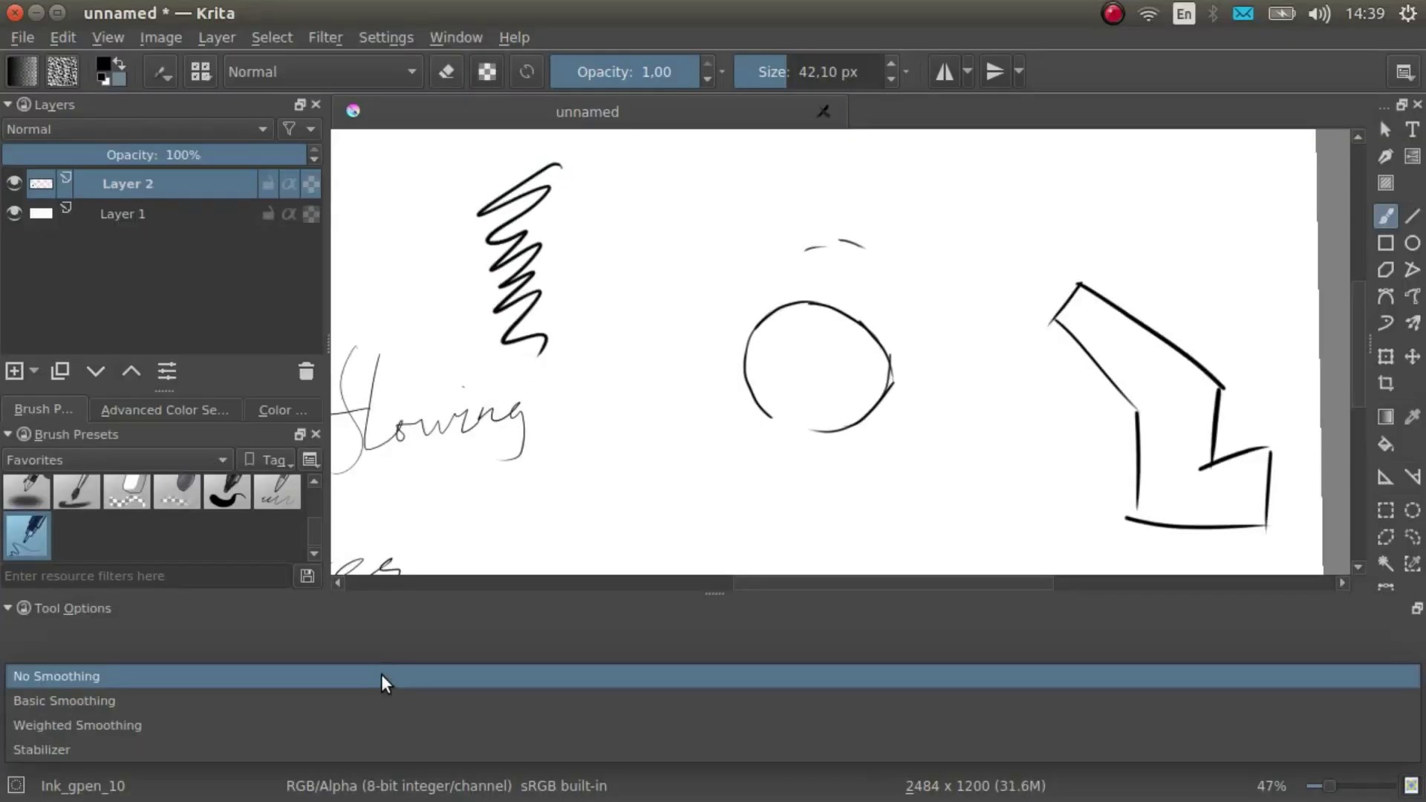
- Switch to Basic Smoothing, draw a zigzag, and enable the assistant at strength 629
{"action": "left_click", "coordinate": [380, 701]}
{"action": "mouse_move", "coordinate": [624, 154]}
{"action": "left_mouse_down"}
{"action": "mouse_move", "coordinate": [646, 189]}
{"action": "mouse_move", "coordinate": [635, 246]}
{"action": "mouse_move", "coordinate": [649, 297]}
{"action": "mouse_move", "coordinate": [625, 356]}
{"action": "mouse_move", "coordinate": [633, 396]}
{"action": "left_mouse_up"}
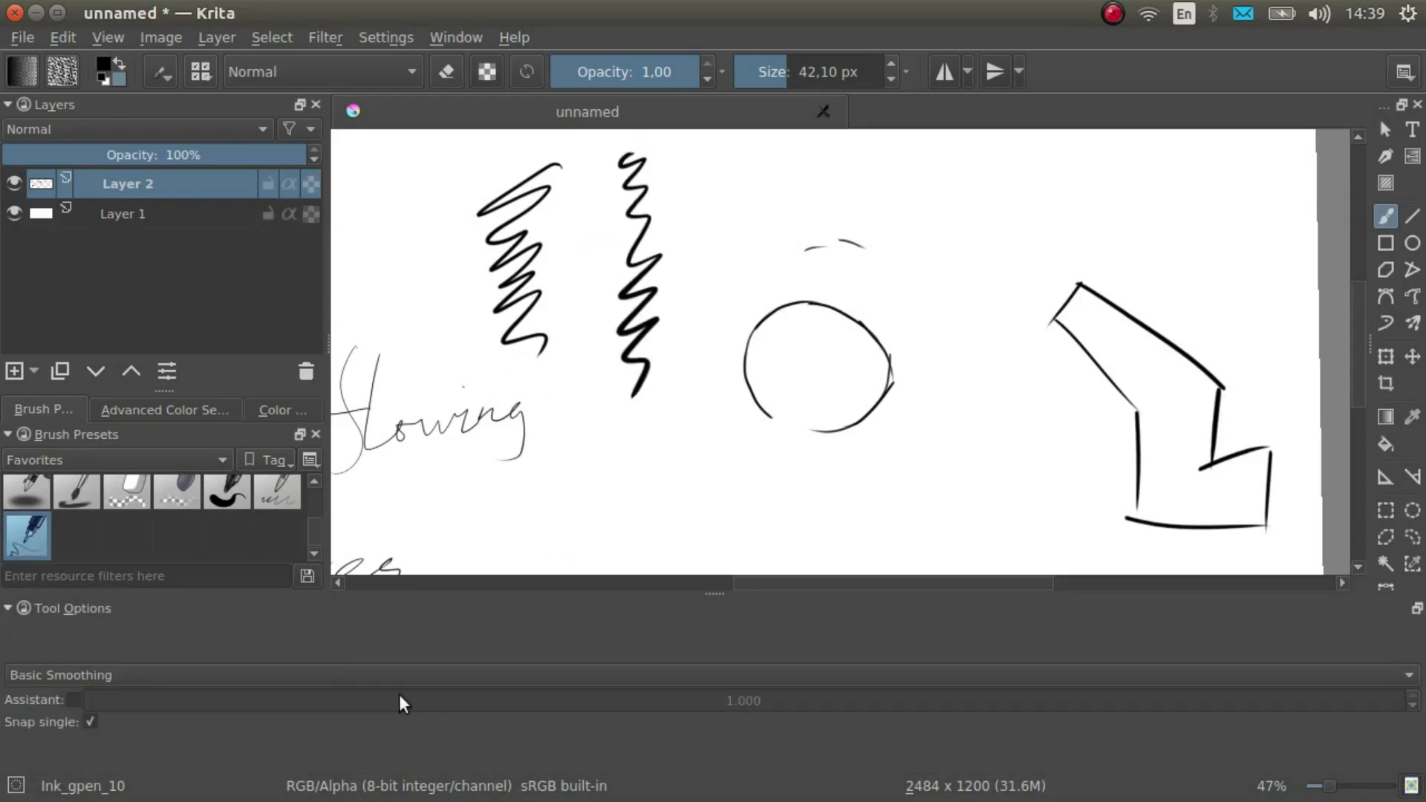
{"action": "left_click", "coordinate": [73, 700]}
{"action": "mouse_move", "coordinate": [148, 701]}
{"action": "left_mouse_down"}
{"action": "mouse_move", "coordinate": [514, 680]}
{"action": "mouse_move", "coordinate": [923, 690]}
{"action": "left_mouse_up"}
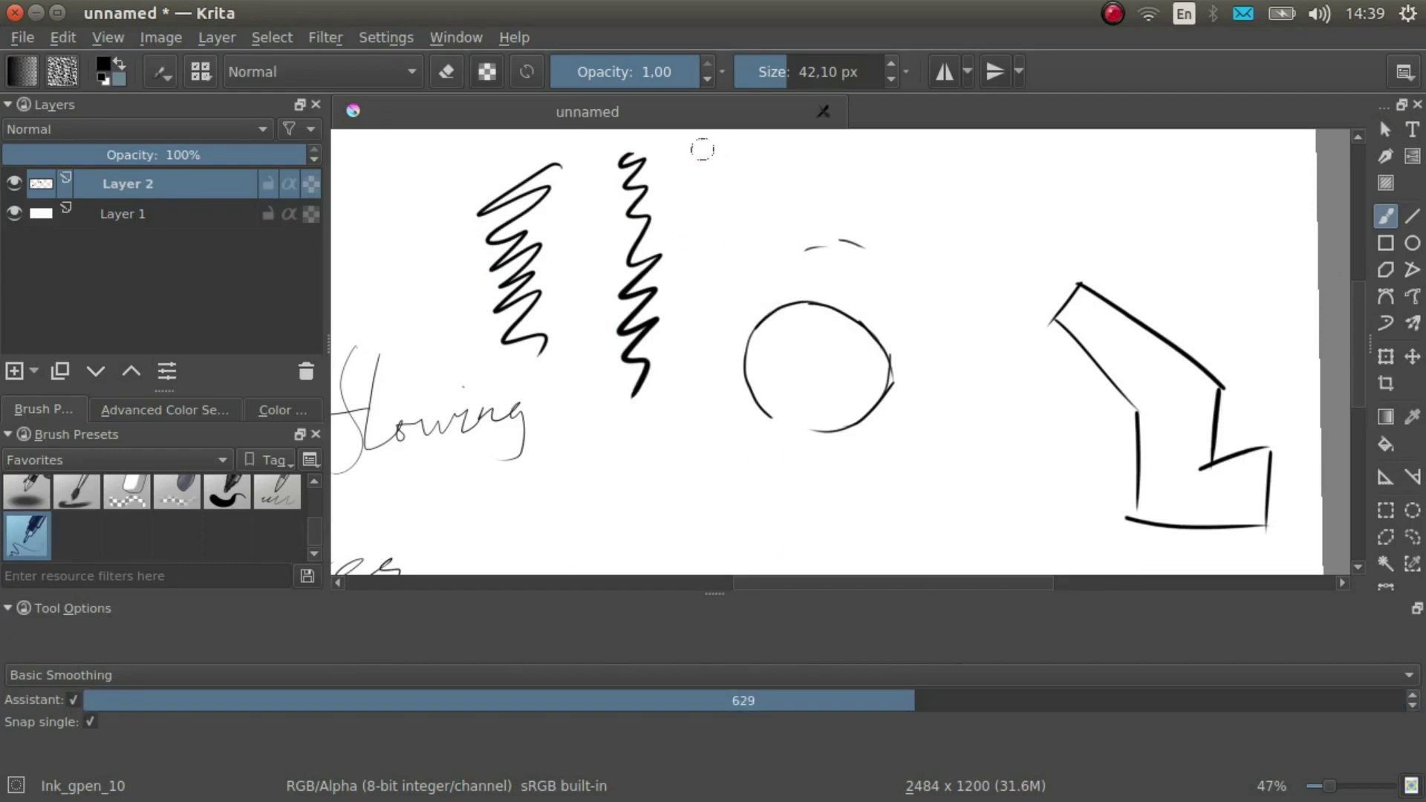
{"action": "mouse_move", "coordinate": [701, 146]}
{"action": "left_mouse_down"}
{"action": "mouse_move", "coordinate": [733, 214]}
{"action": "mouse_move", "coordinate": [709, 283]}
{"action": "mouse_move", "coordinate": [726, 307]}
{"action": "mouse_move", "coordinate": [724, 401]}
{"action": "left_mouse_up"}
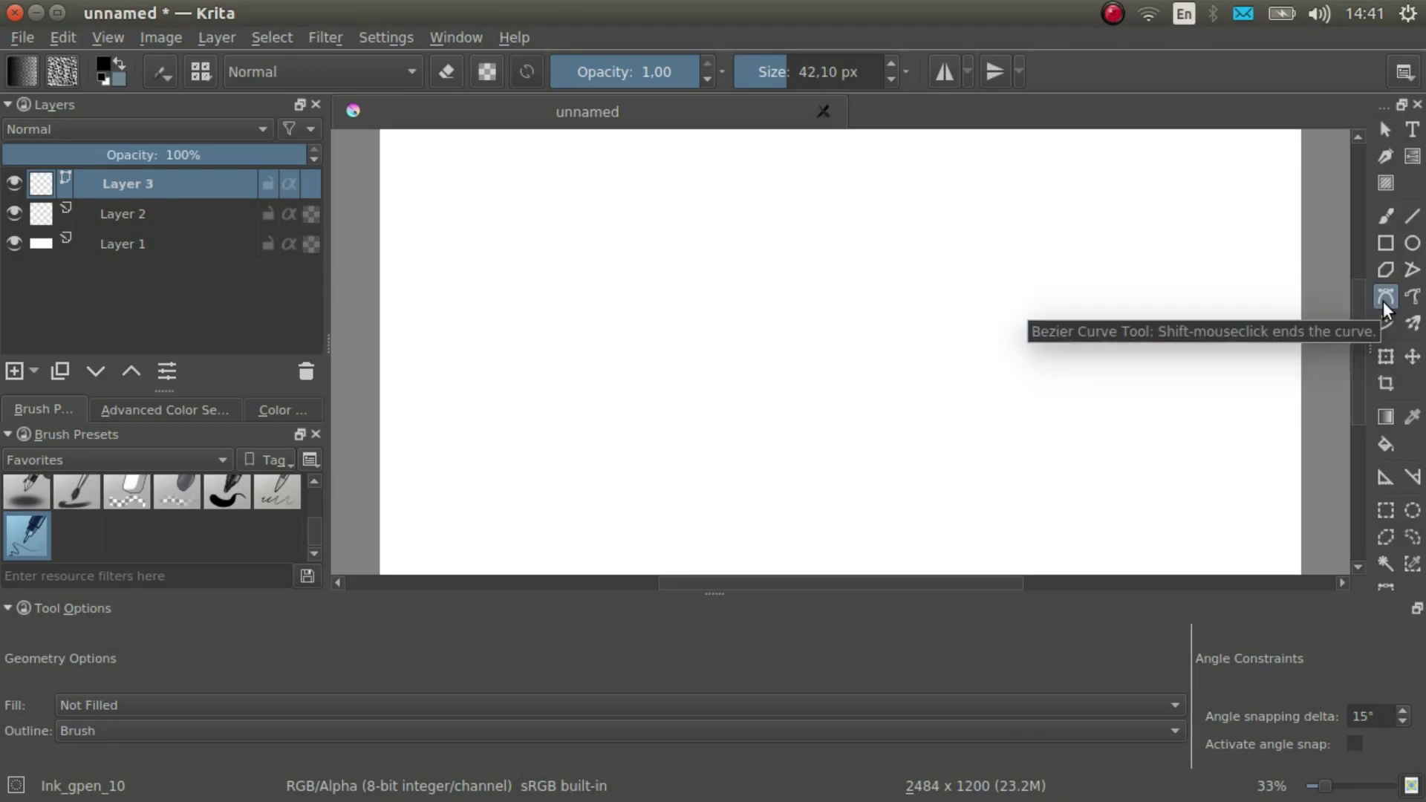
- Draw a closed, rounded four-node Bezier shape, then briefly try the Text tool before returning to Bezier
{"action": "left_click", "coordinate": [702, 407]}
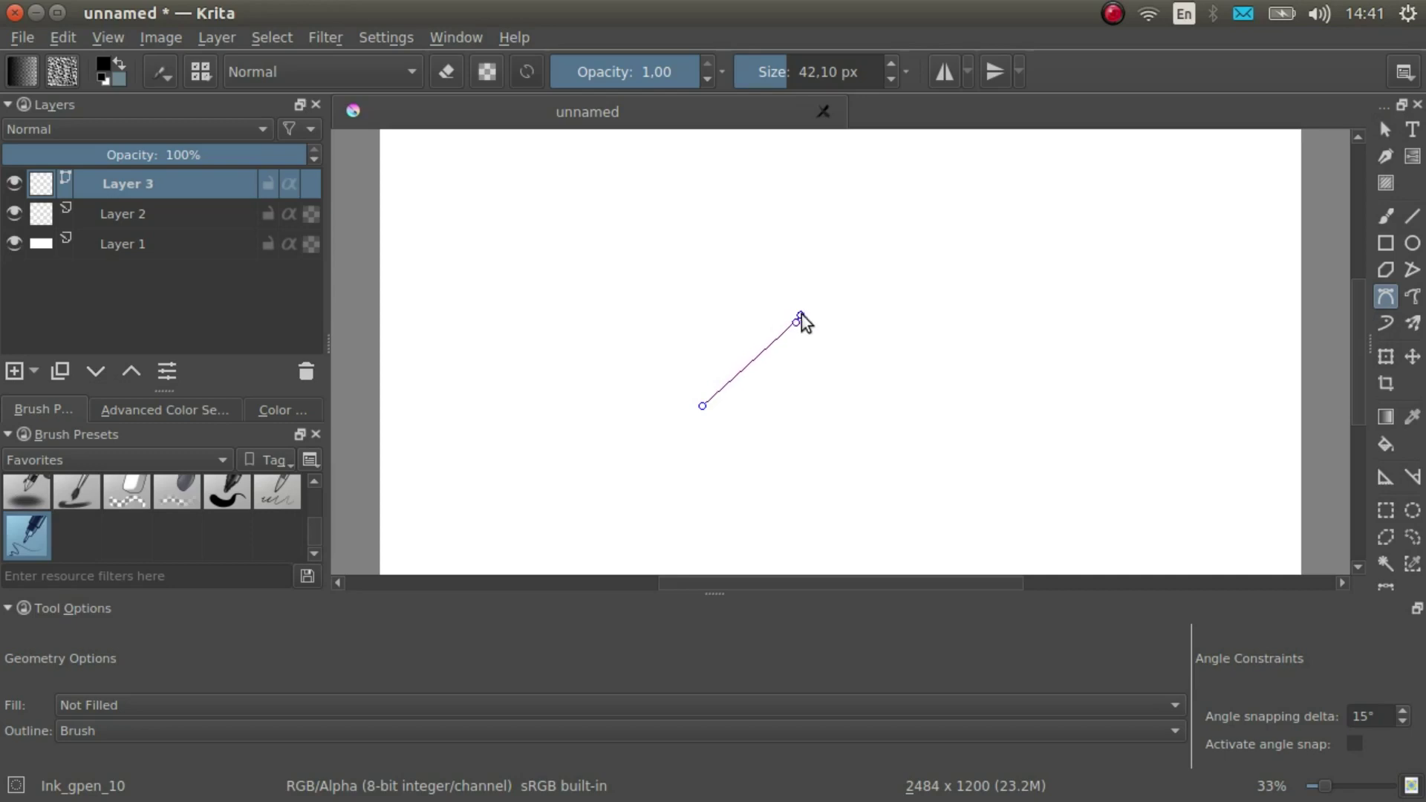
{"action": "left_click", "coordinate": [800, 317]}
{"action": "left_click_drag", "start_coordinate": [925, 351], "coordinate": [914, 413]}
{"action": "left_click_drag", "start_coordinate": [799, 472], "coordinate": [724, 440]}
{"action": "left_click", "coordinate": [703, 407]}
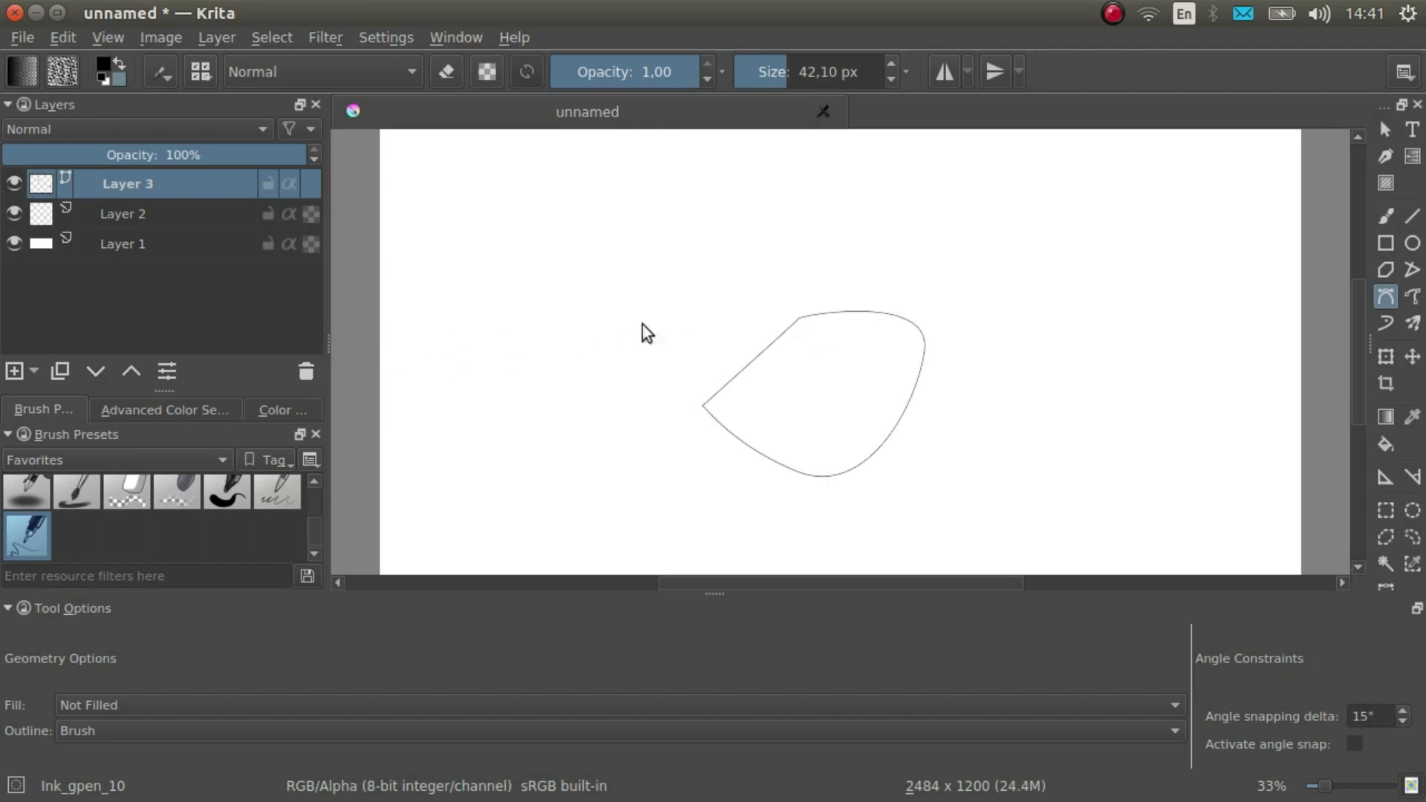
{"action": "left_click", "coordinate": [1414, 131]}
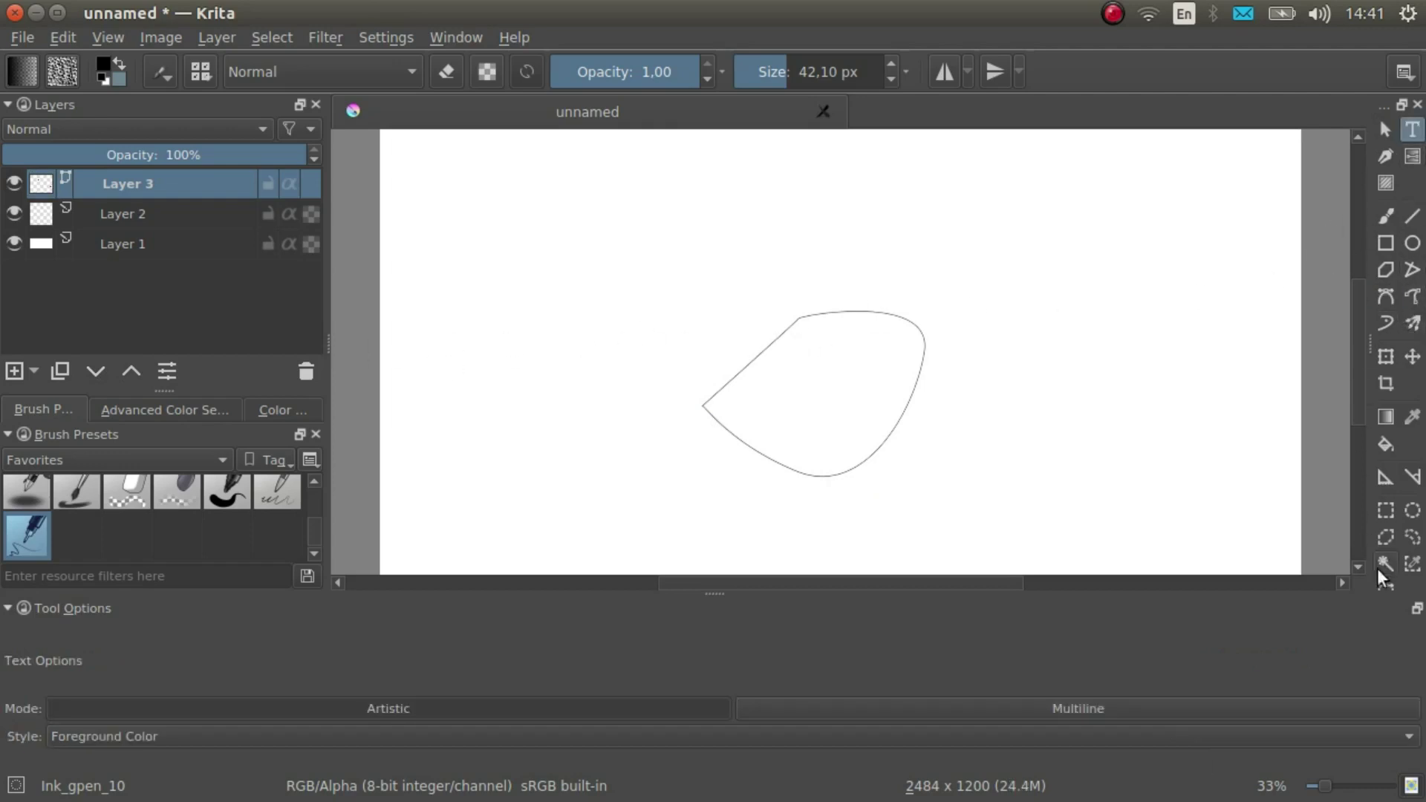
{"action": "left_click", "coordinate": [1386, 298]}
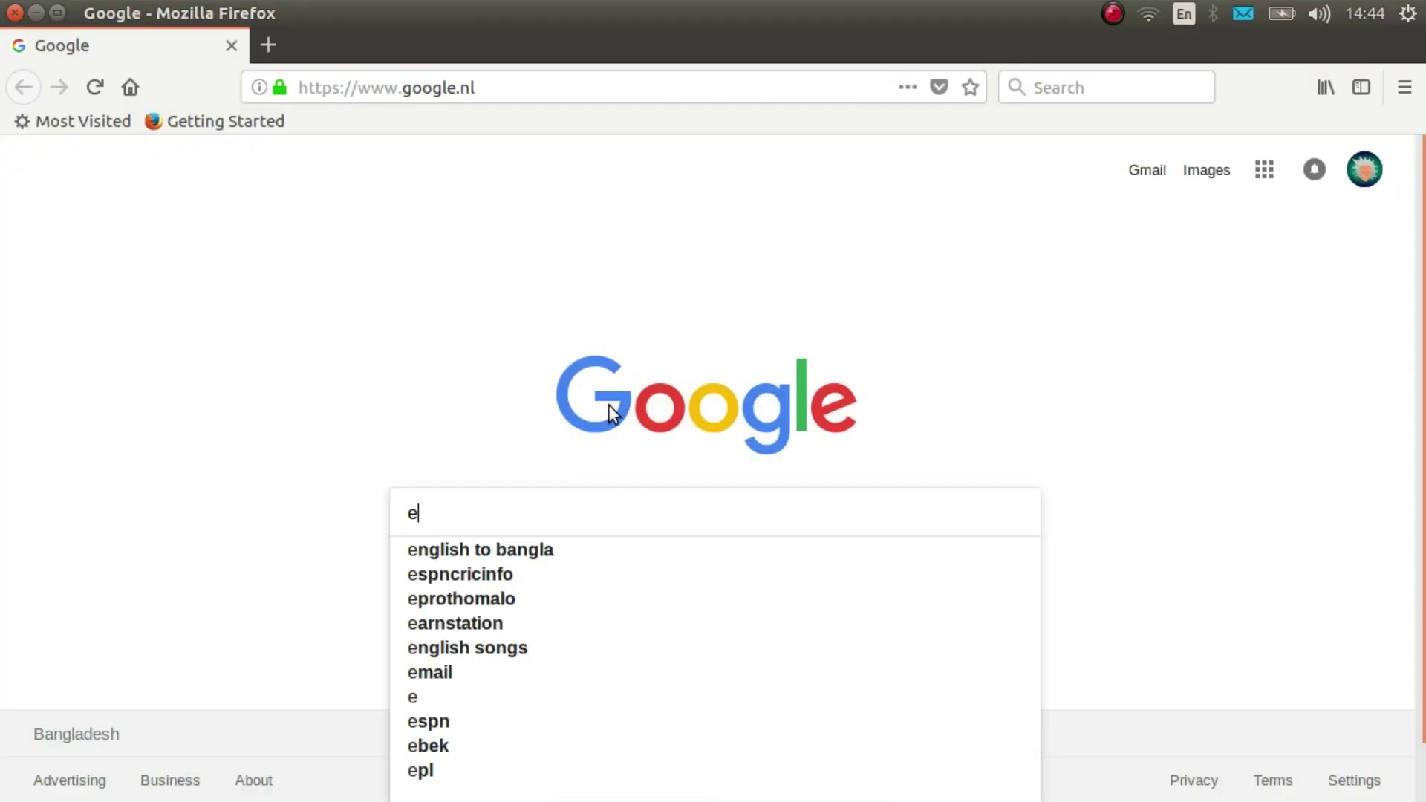
- Search Google Images for 'cute penguin' and open the STAY BACK penguin preview
{"action": "key", "text": "BackSpace"}
{"action": "type", "text": "cute pe"}
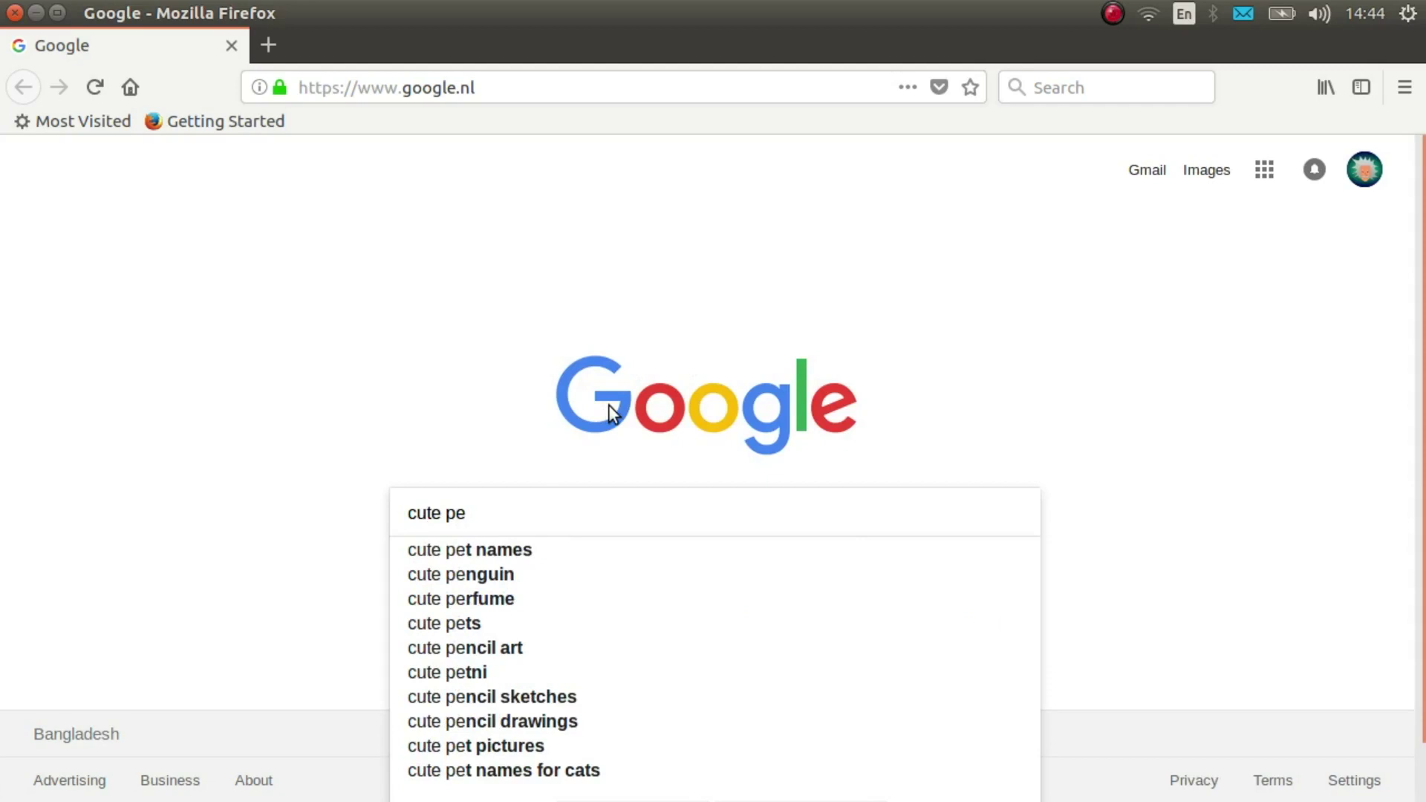
{"action": "key", "text": "Down"}
{"action": "key", "text": "Down"}
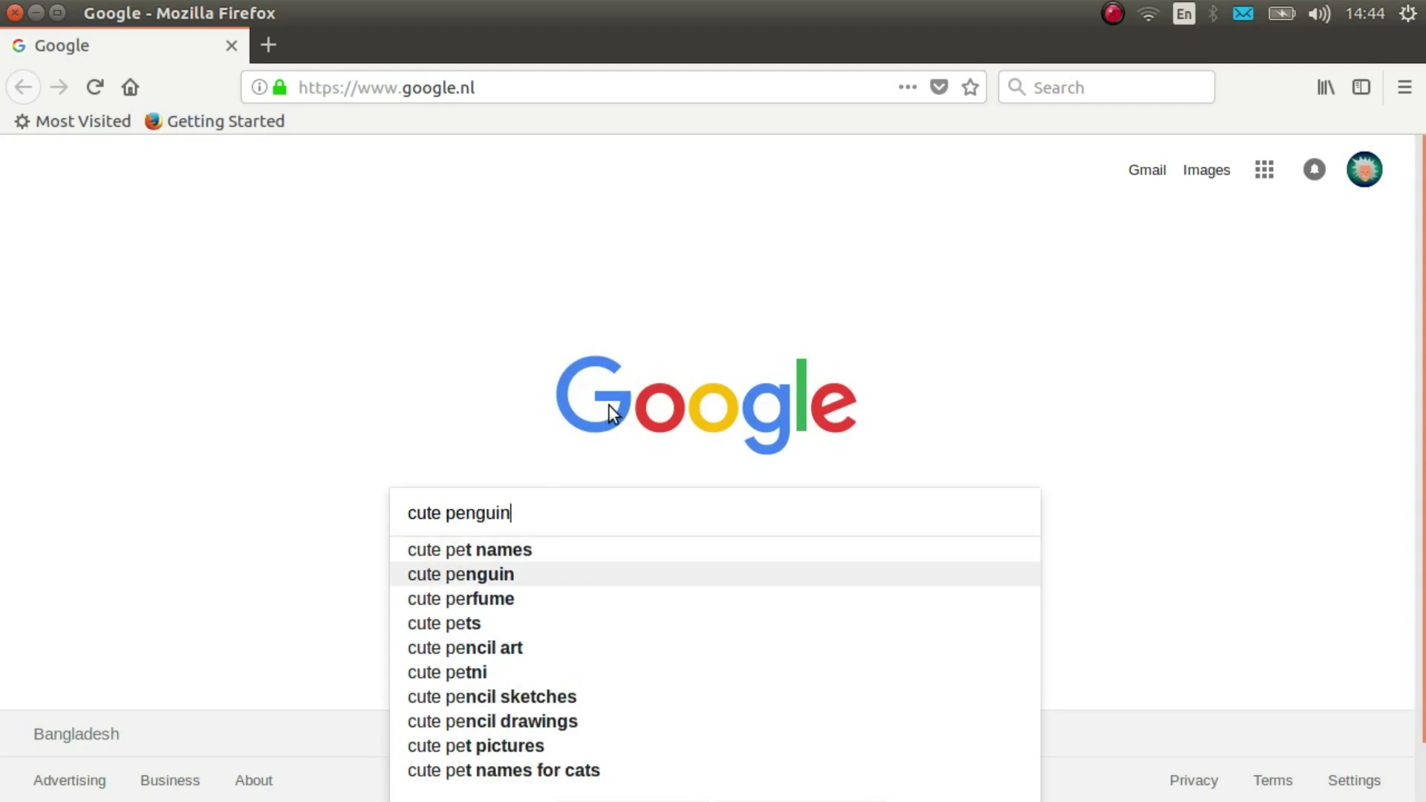
{"action": "key", "text": "Return"}
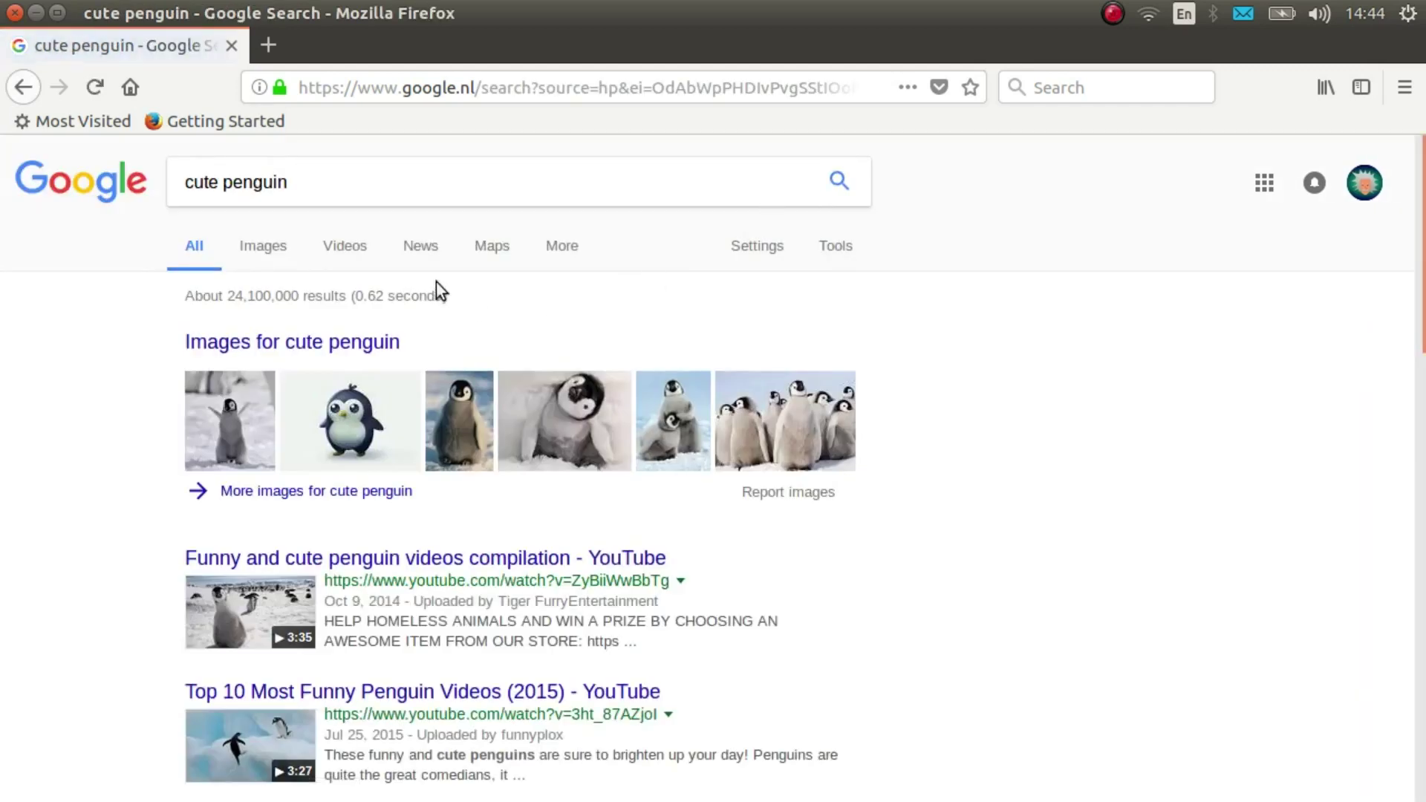
{"action": "left_click", "coordinate": [263, 259]}
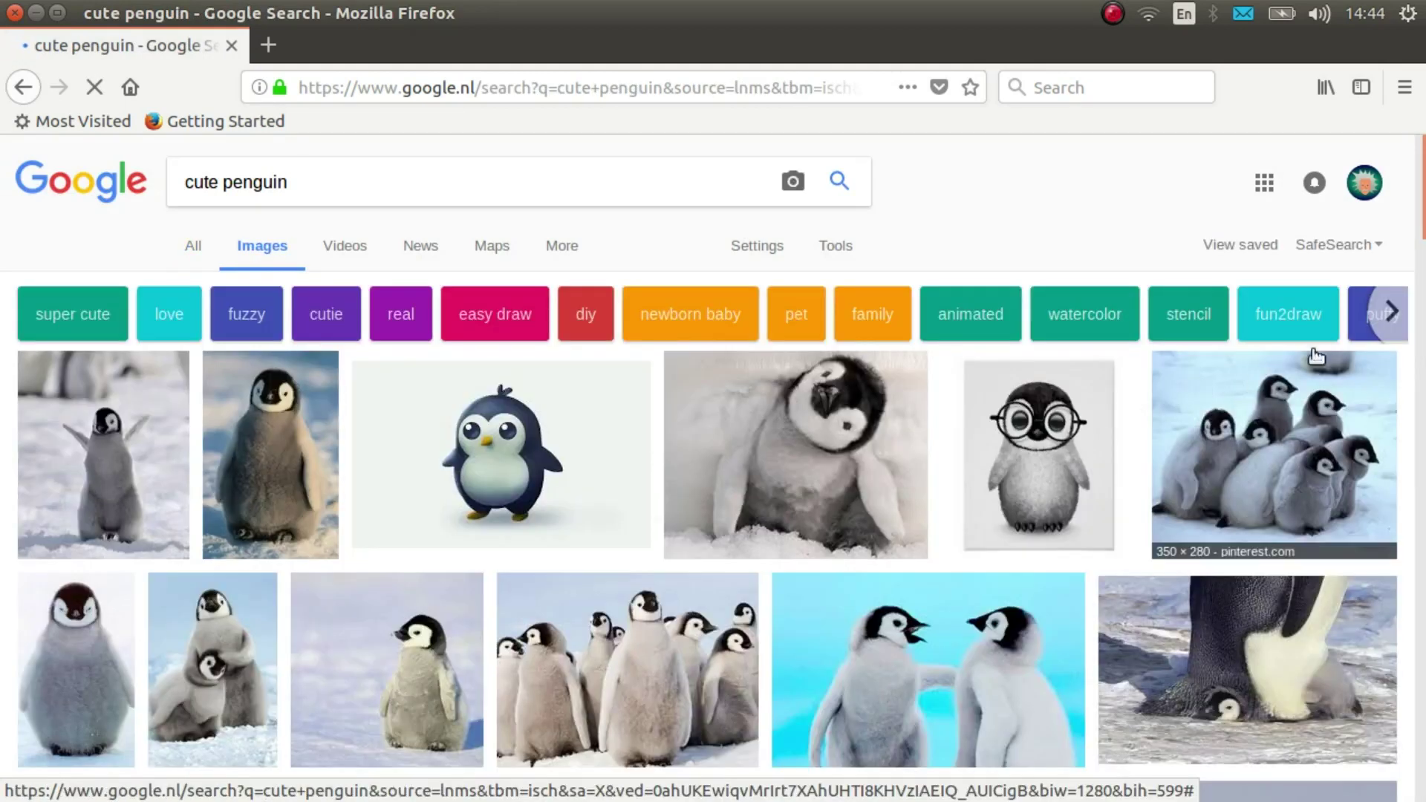
{"action": "left_click_drag", "start_coordinate": [1421, 208], "coordinate": [1423, 321]}
{"action": "left_click", "coordinate": [1018, 429]}
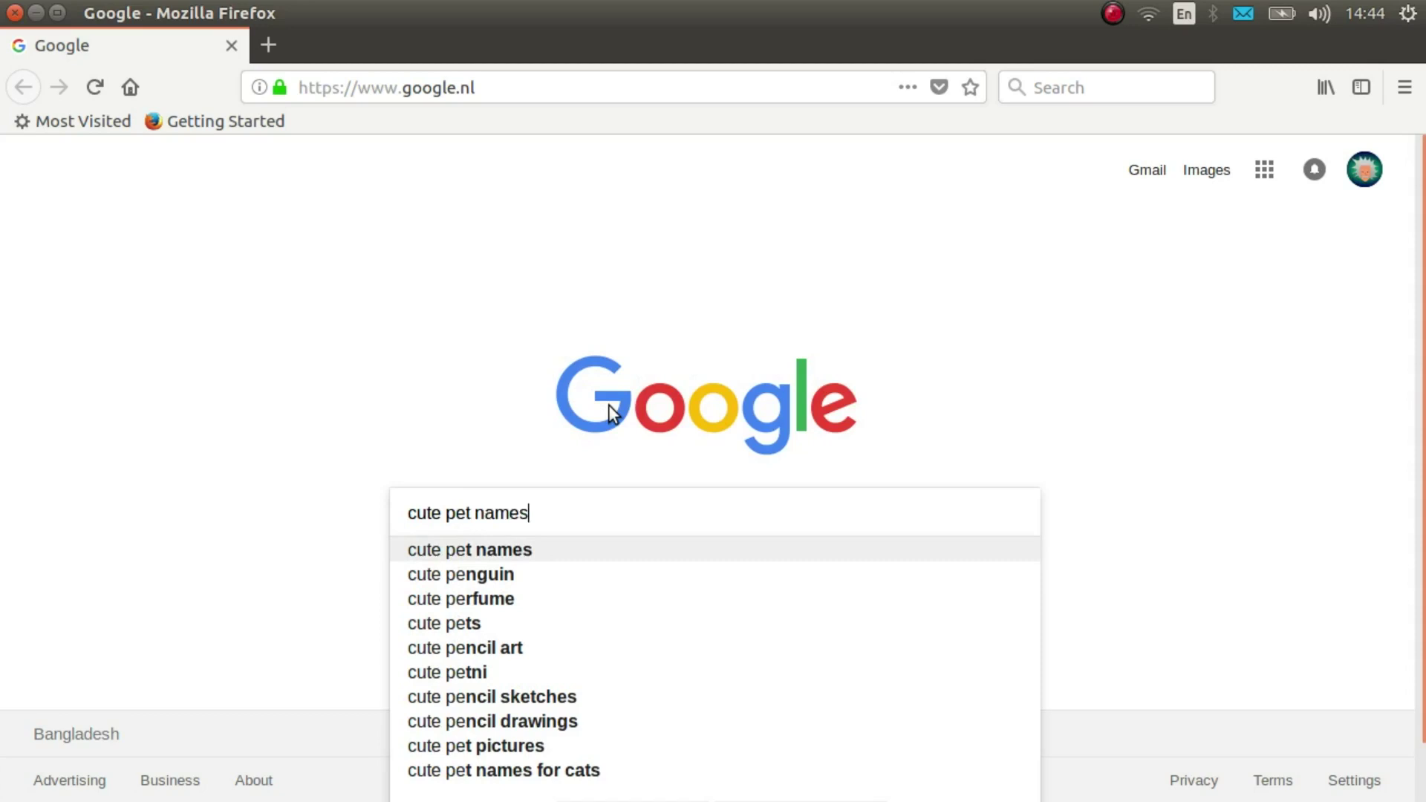
- Rerun the cute penguin image search, reopen the STAY BACK preview, and return to Krita
{"action": "key", "text": "Down"}
{"action": "key", "text": "Return"}
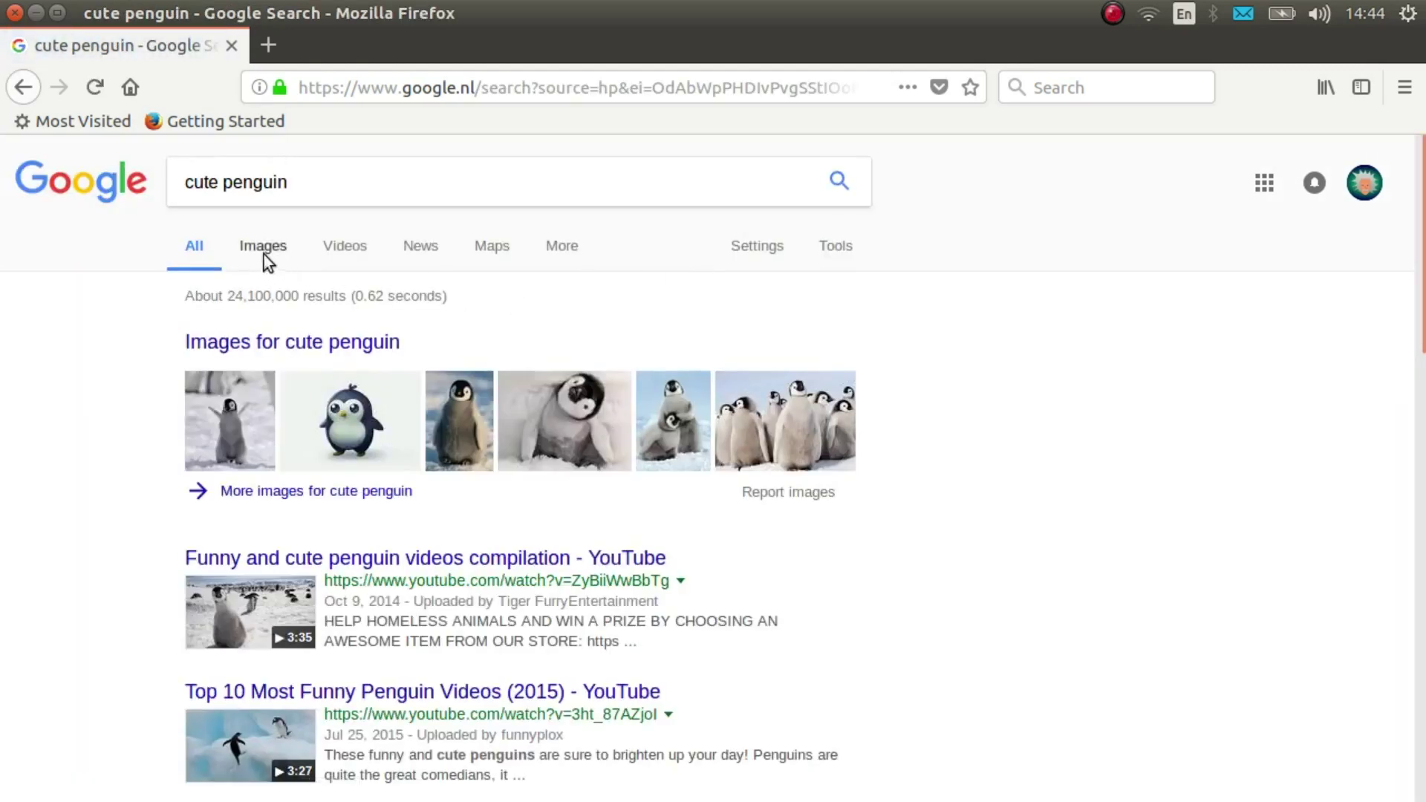
{"action": "left_click", "coordinate": [264, 249]}
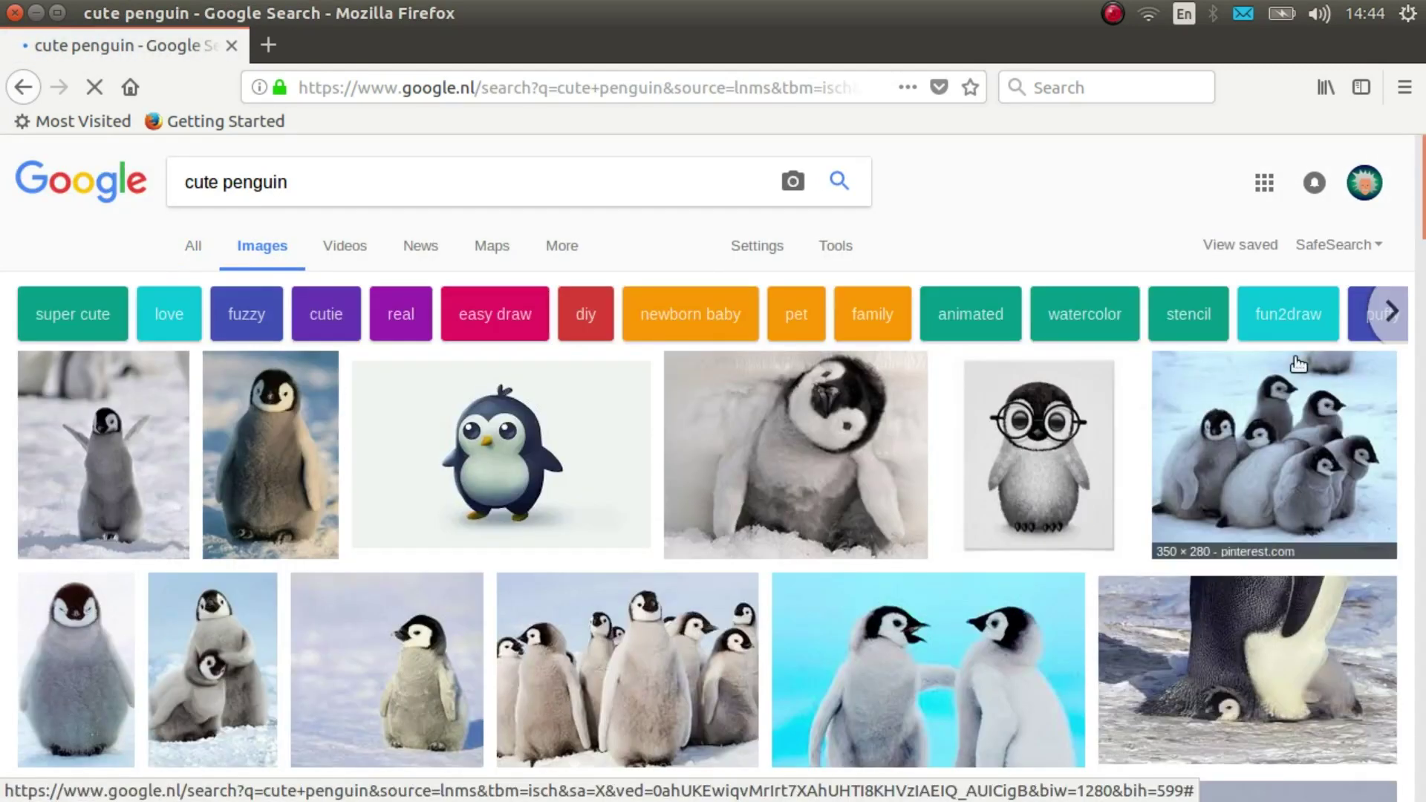
{"action": "left_click_drag", "start_coordinate": [1423, 205], "coordinate": [1422, 315]}
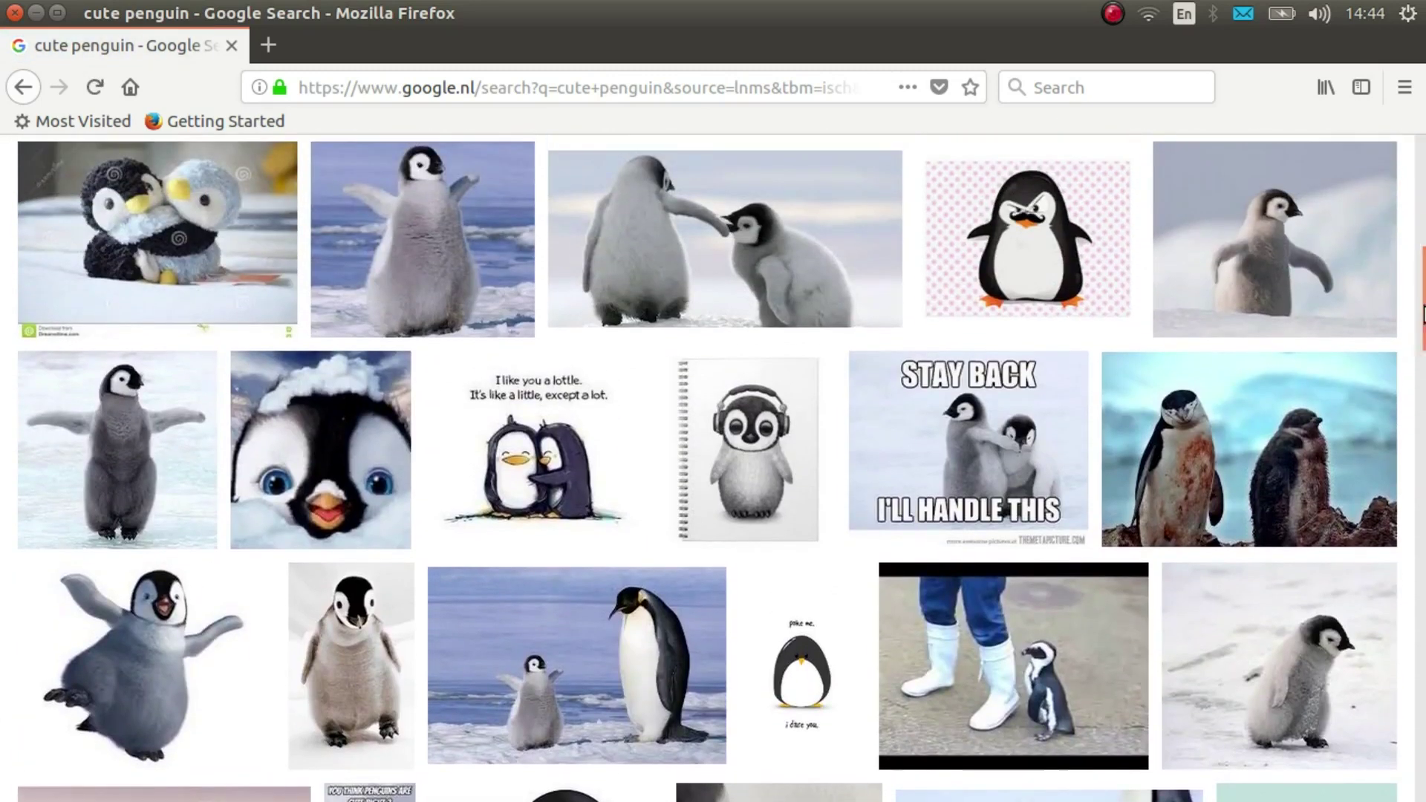
{"action": "left_click", "coordinate": [1008, 427]}
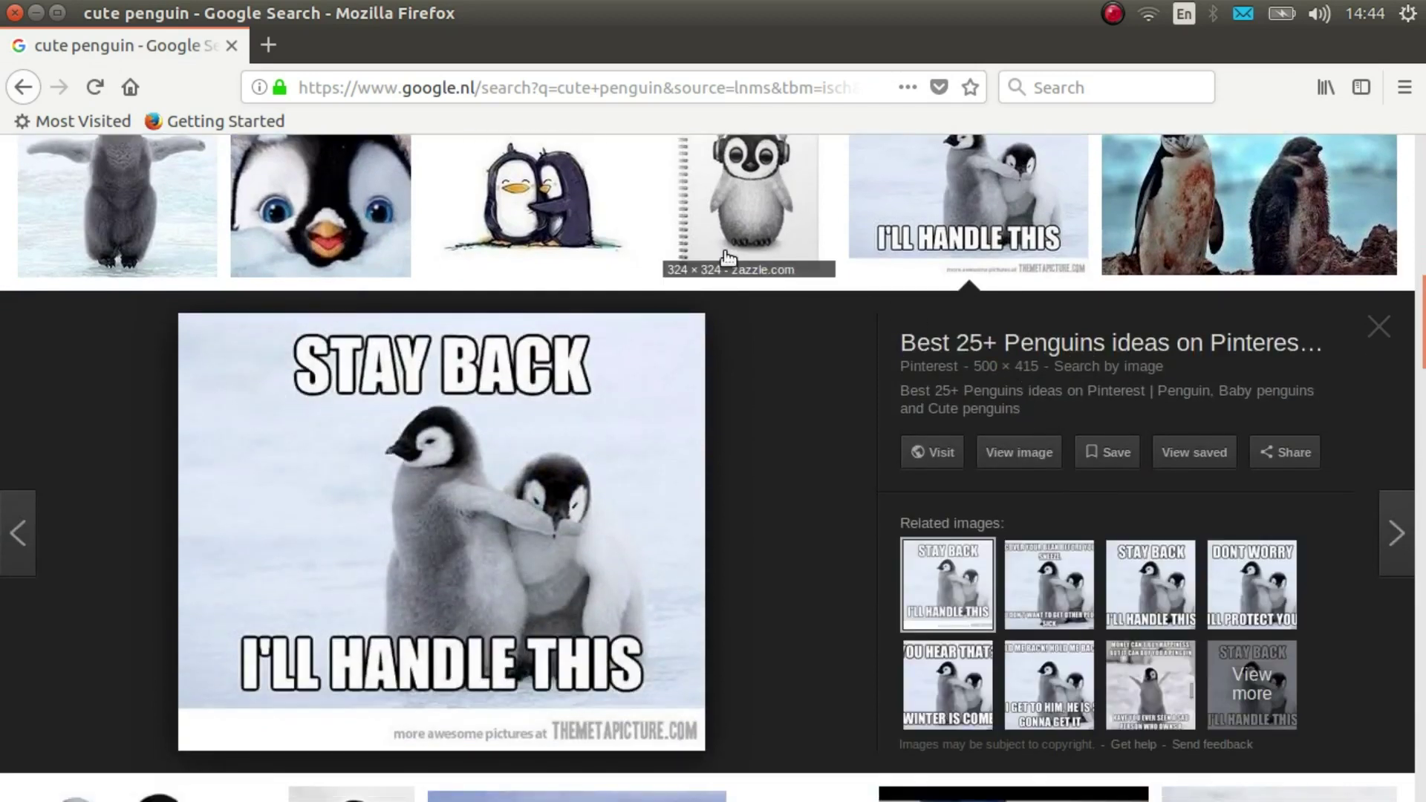
{"action": "key", "text": "alt+Tab"}
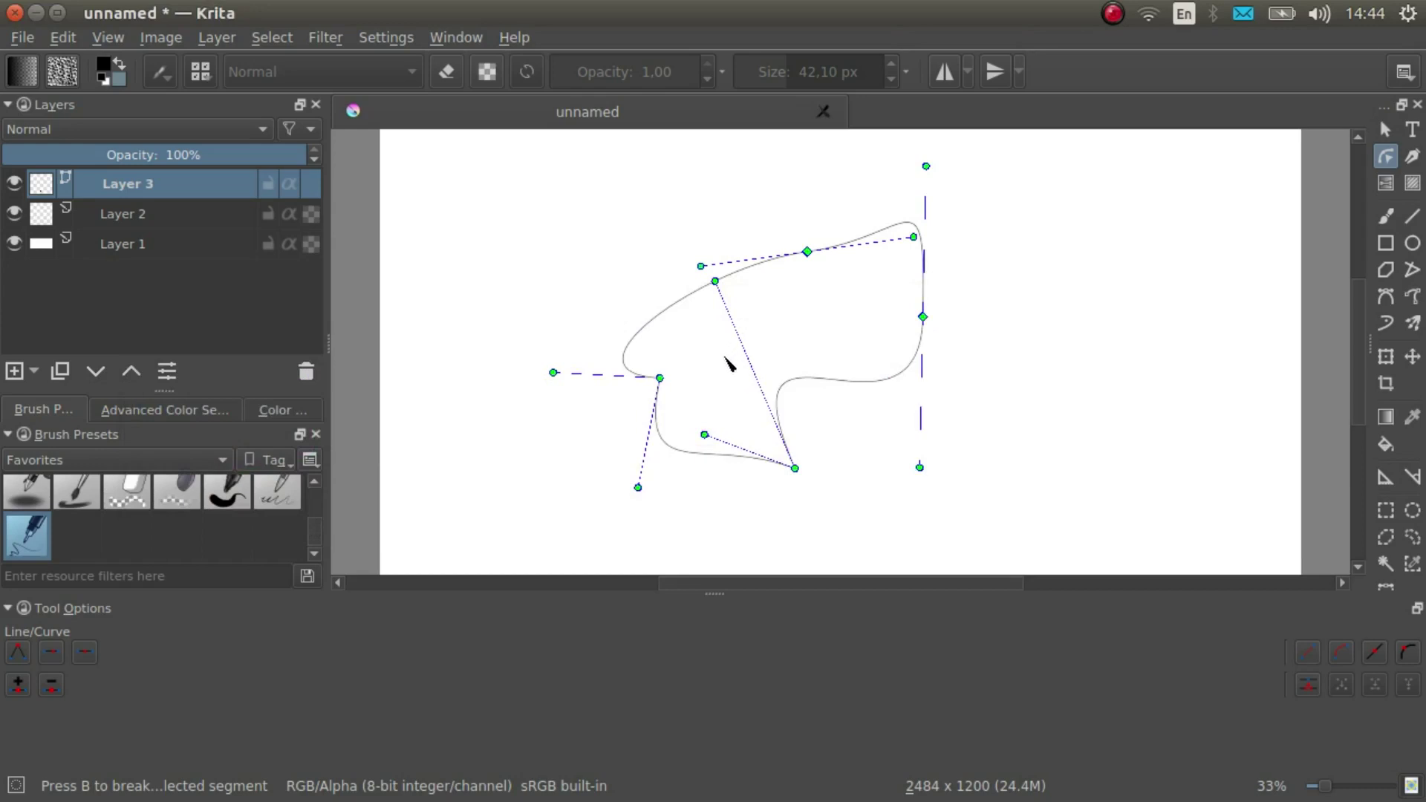
- Pick the fifth ink brush preset (50 px, Stabilizer) and delete Layer 3 with the Bezier shape
{"action": "left_click", "coordinate": [226, 498]}
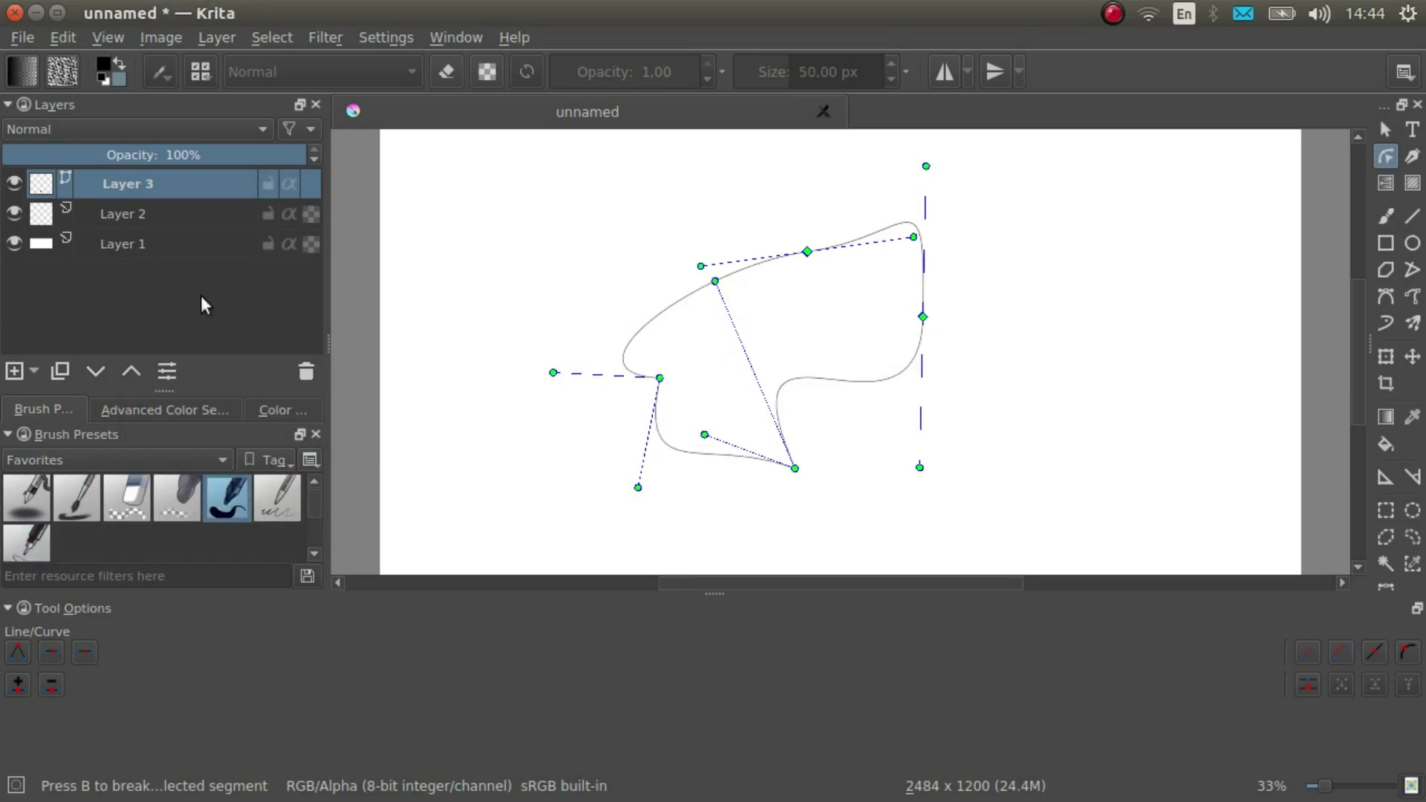
{"action": "left_click", "coordinate": [306, 372]}
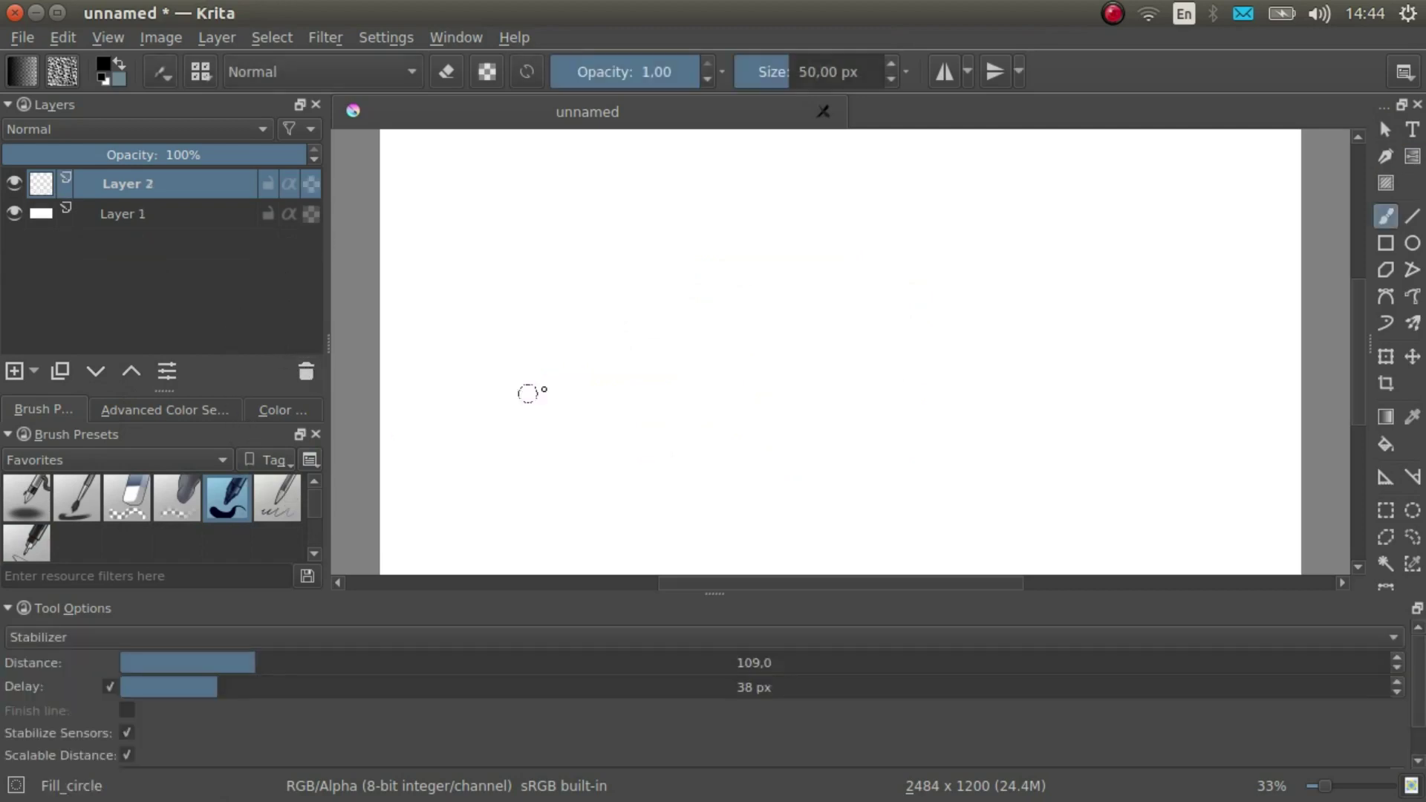